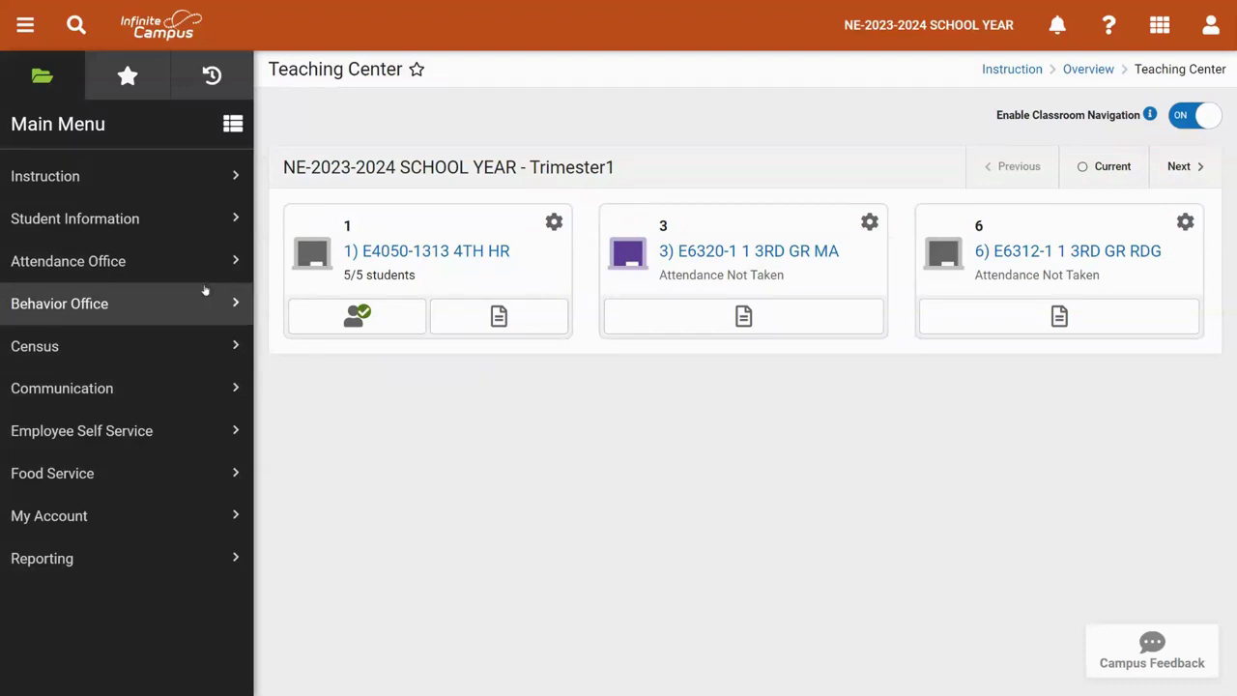
Step: From the Teaching Center, open the 4TH HR class's grade book with HR1 as the task
left_click(61, 178)
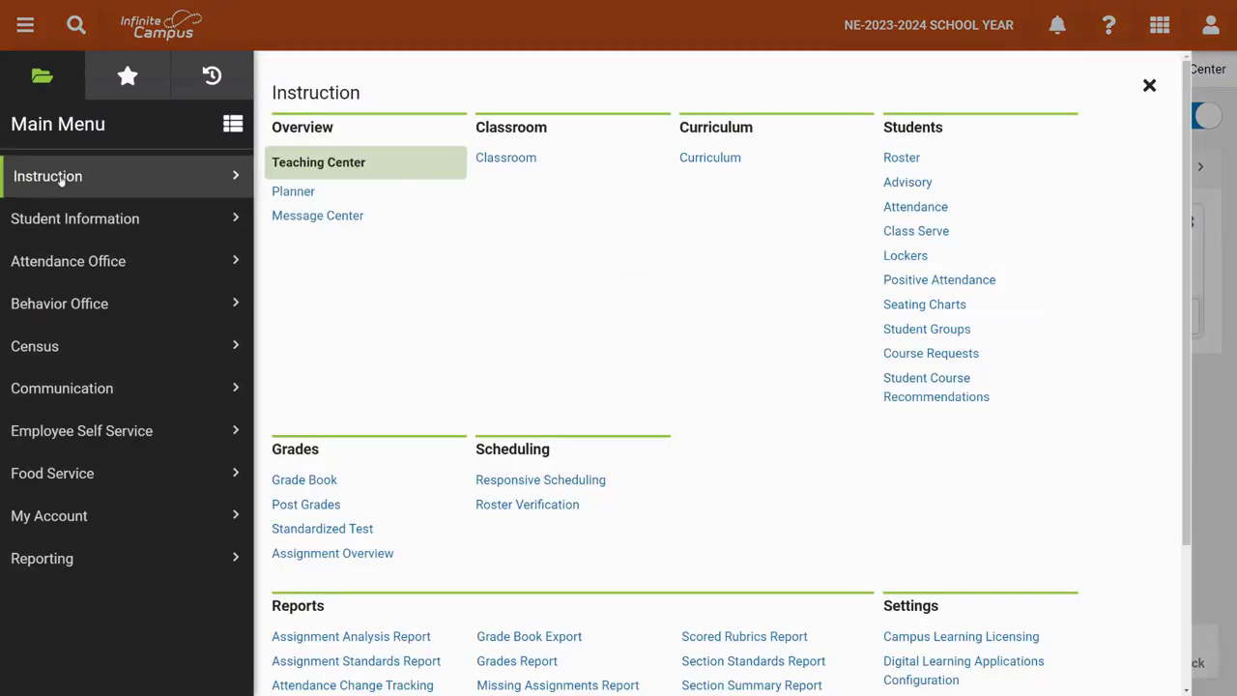
left_click(355, 164)
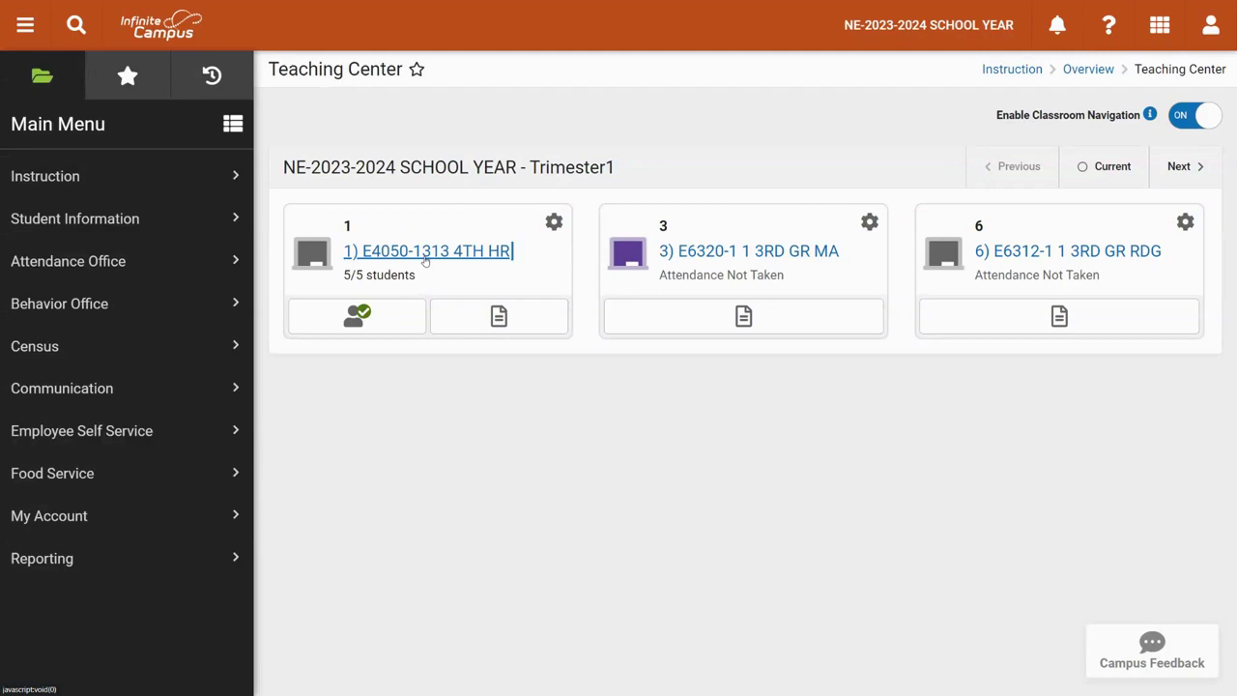
left_click(424, 253)
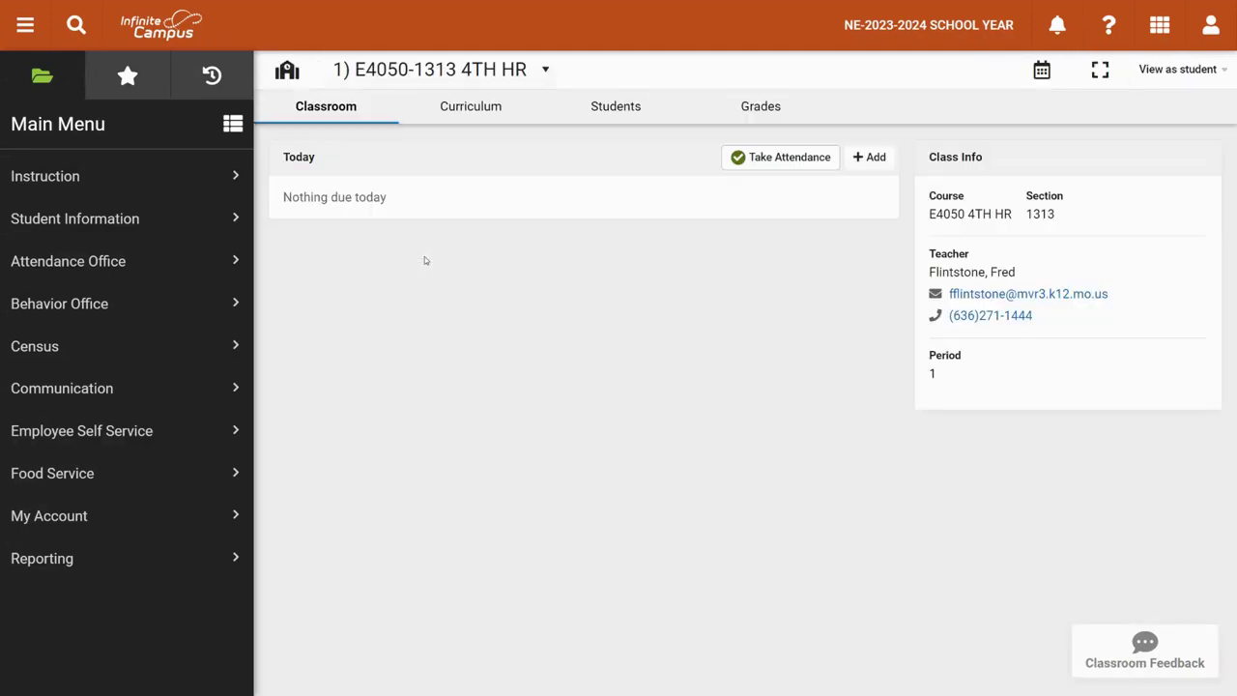
left_click(770, 112)
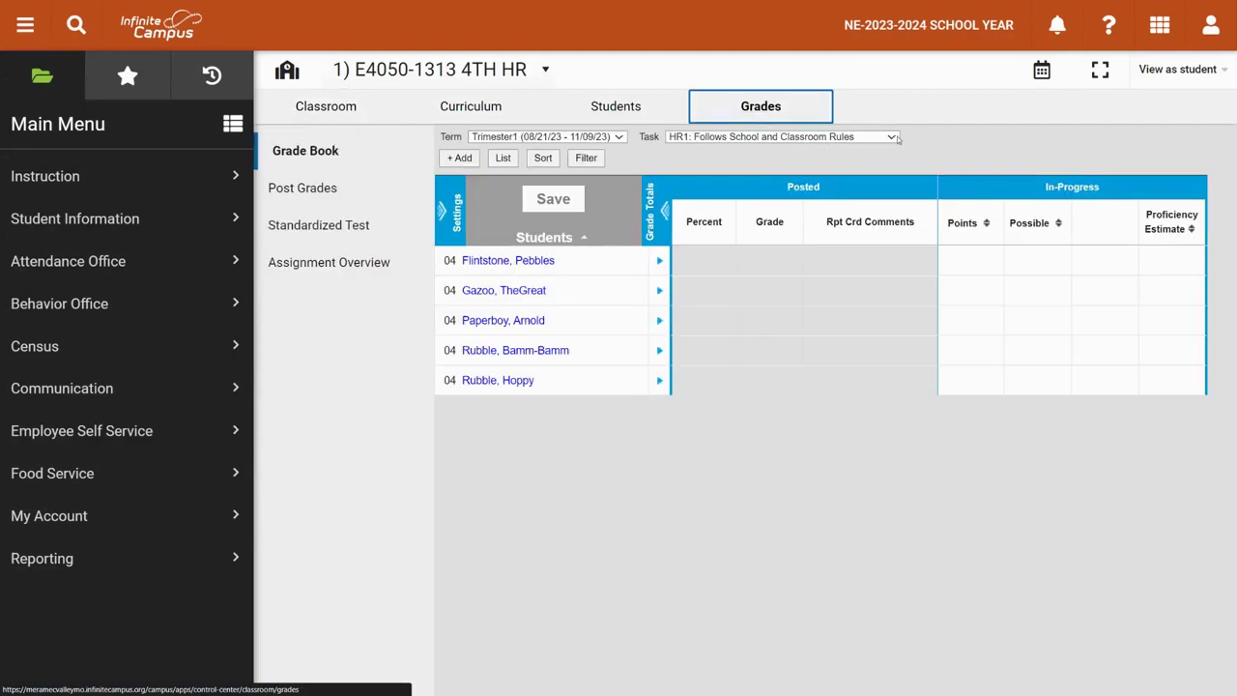
left_click(887, 140)
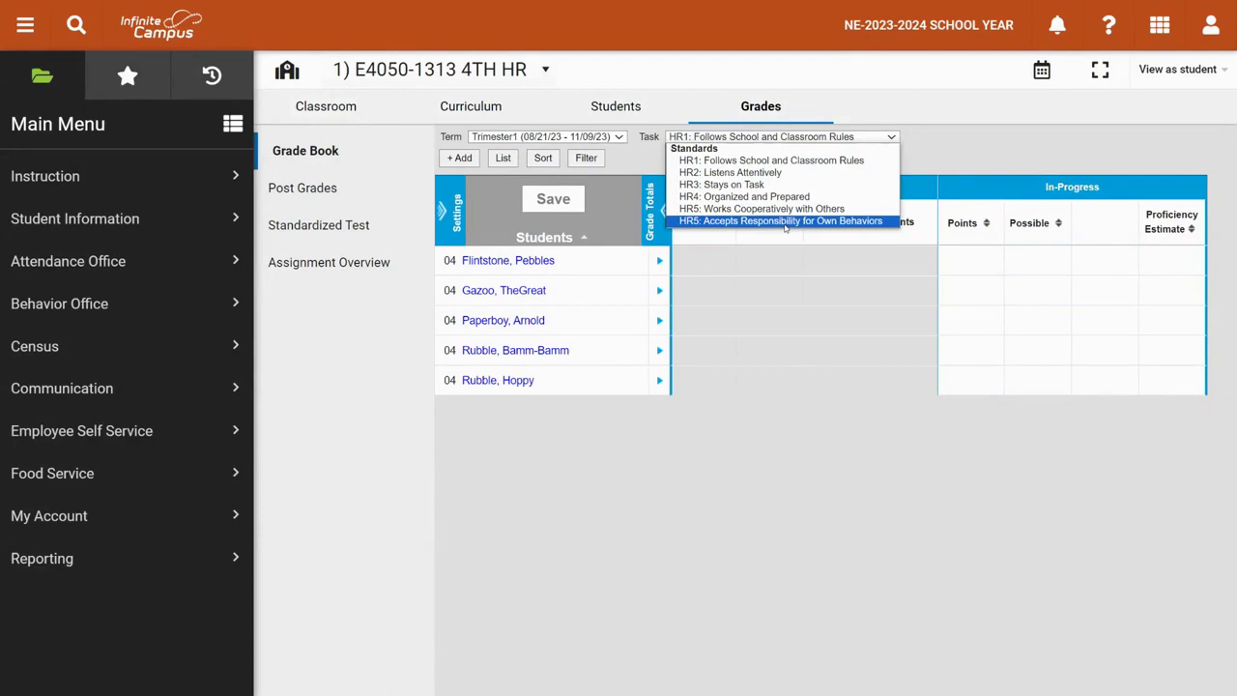
left_click(795, 162)
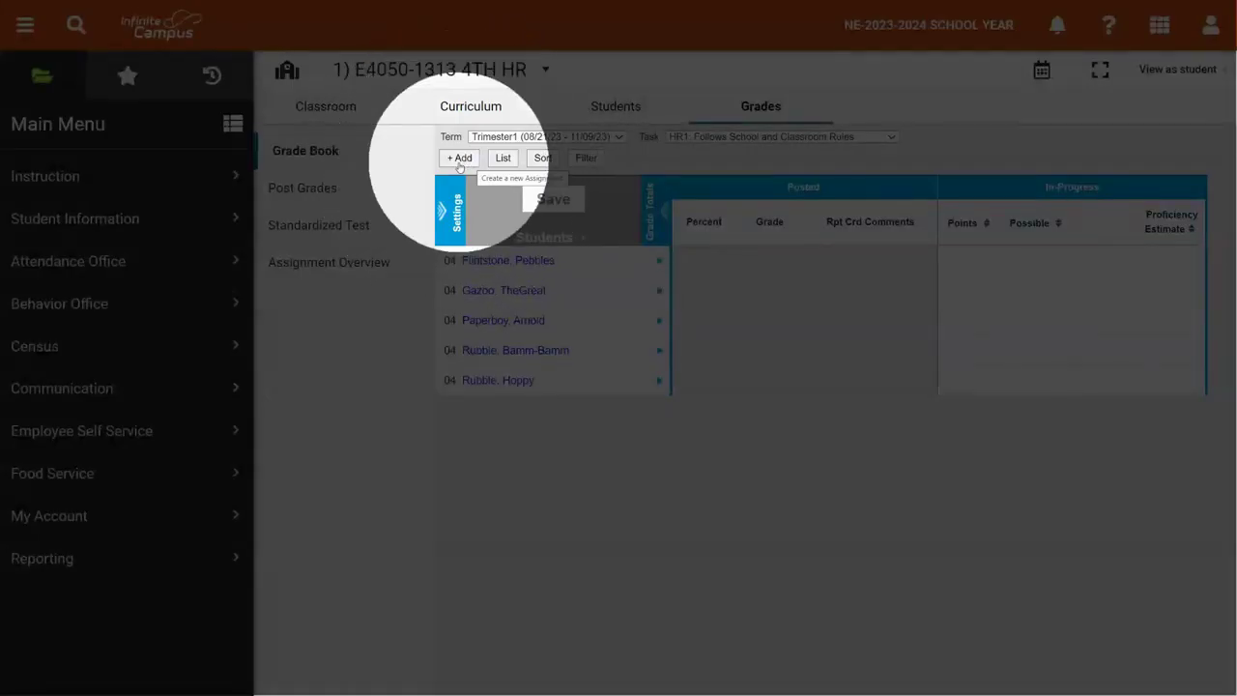
Step: Draft a 'Homeroom' assignment ending 11/9/2023 under the Assessment category for HR1
left_click(460, 160)
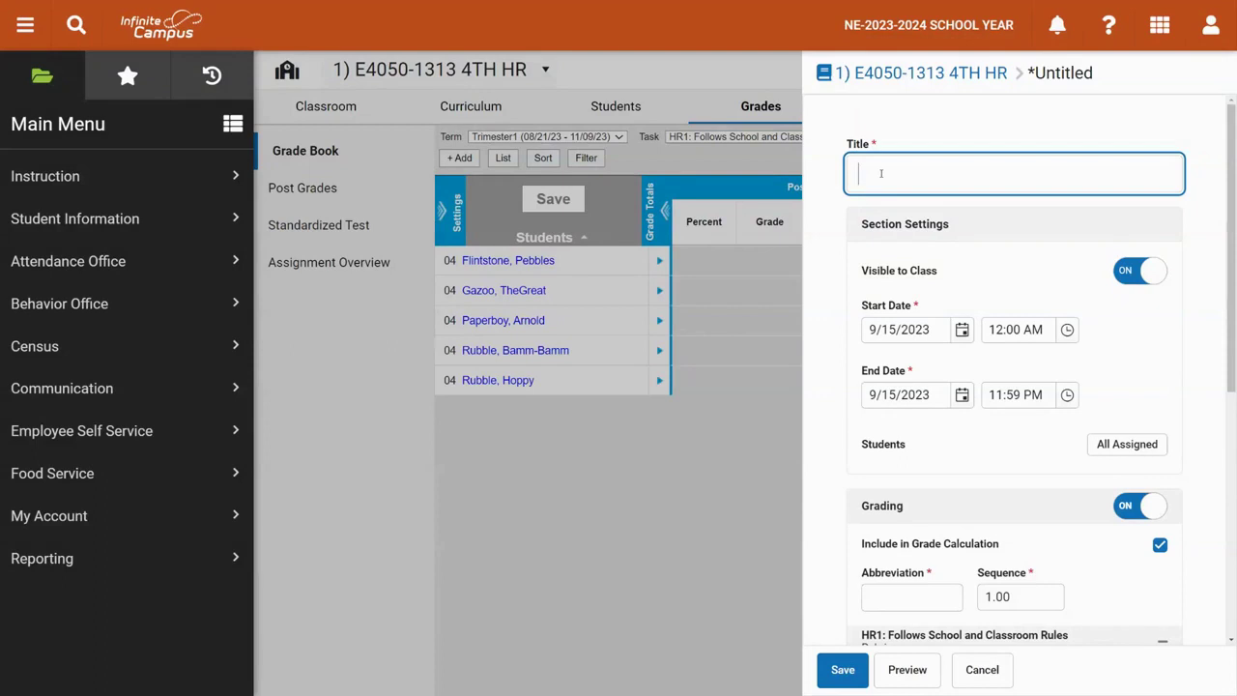
type("Home")
type("room")
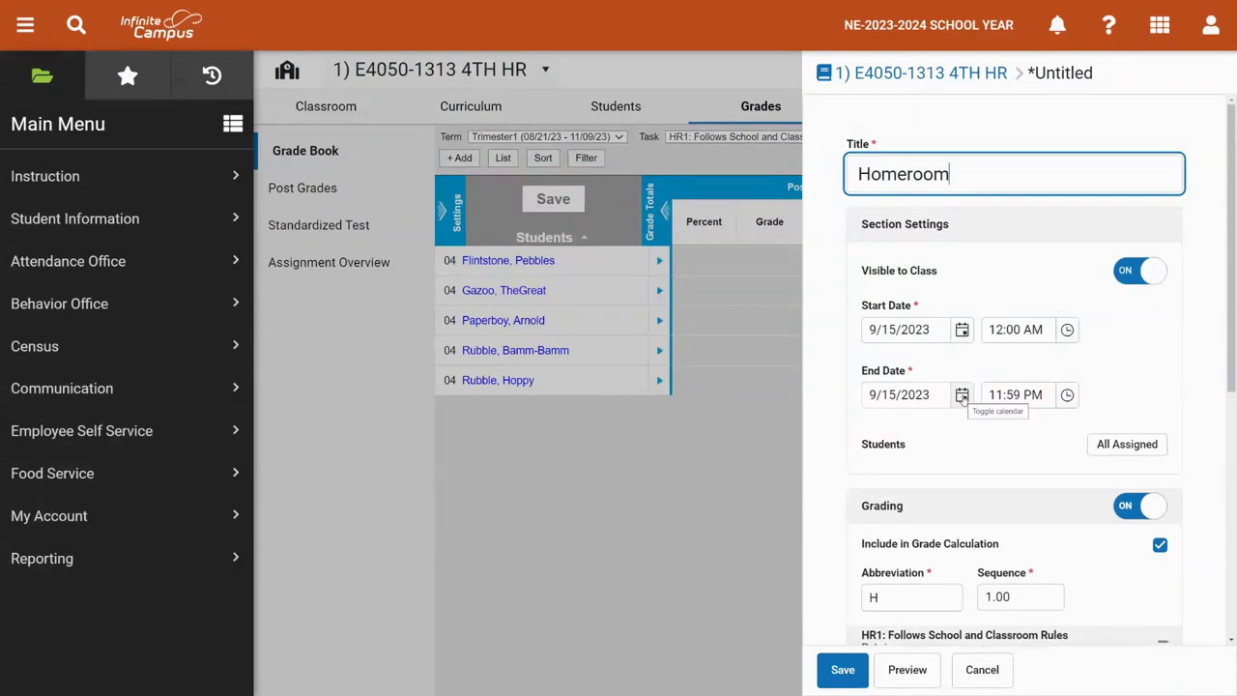
left_click(961, 397)
scroll(1111, 541, "down", 2)
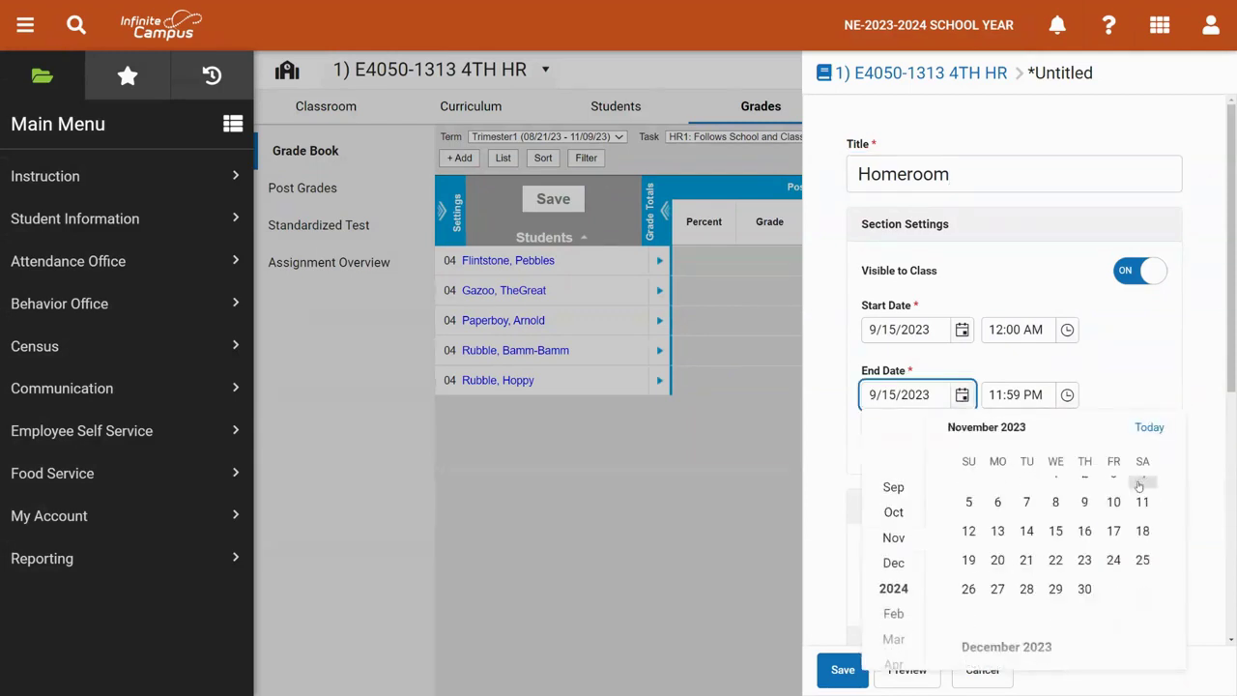
left_click(1082, 504)
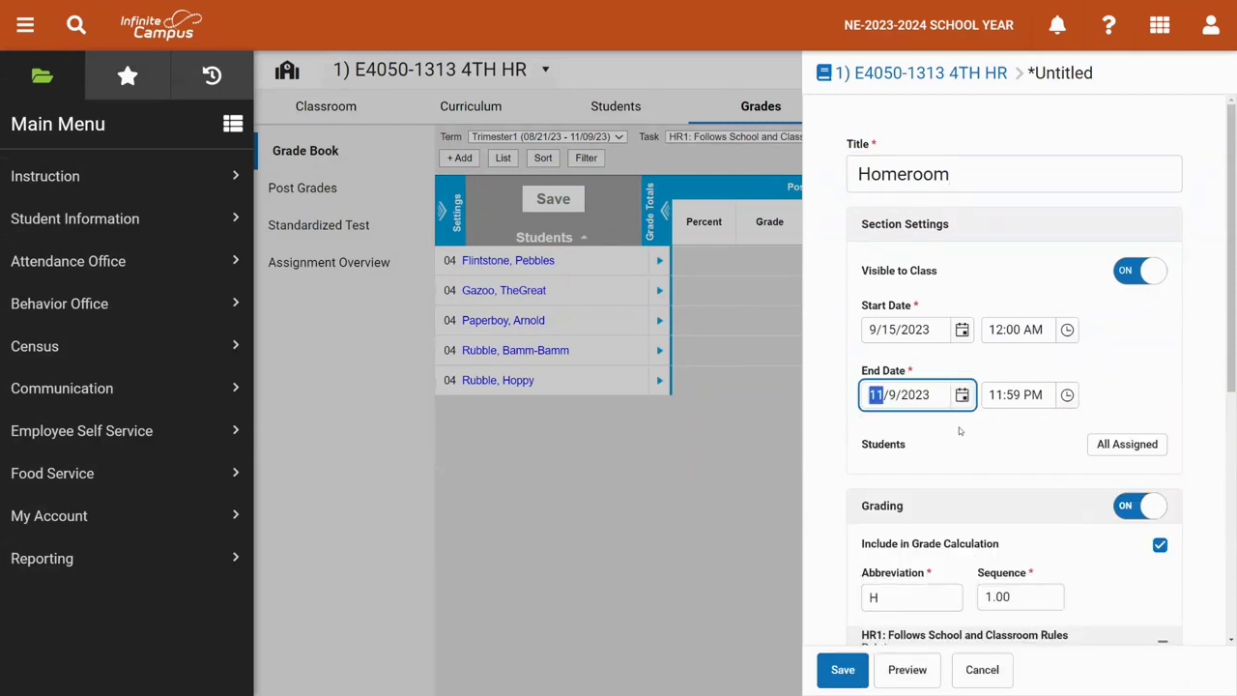
scroll(986, 444, "down", 3)
left_click(1023, 463)
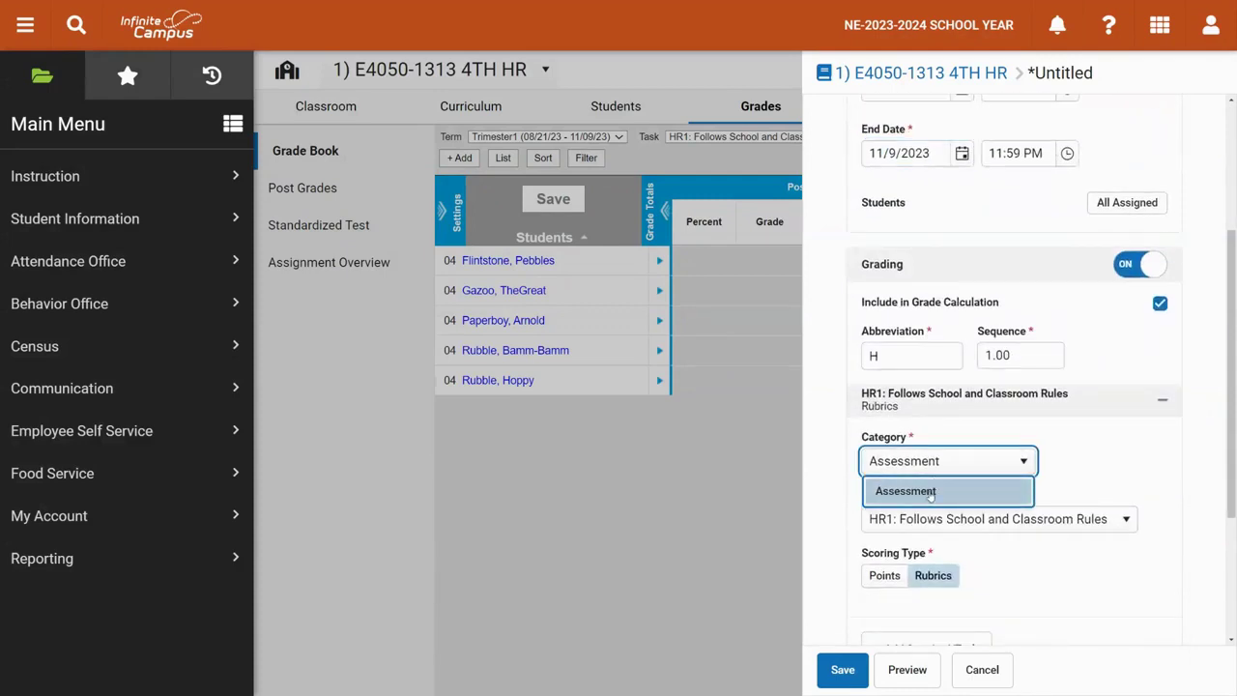
scroll(1005, 444, "down", 2)
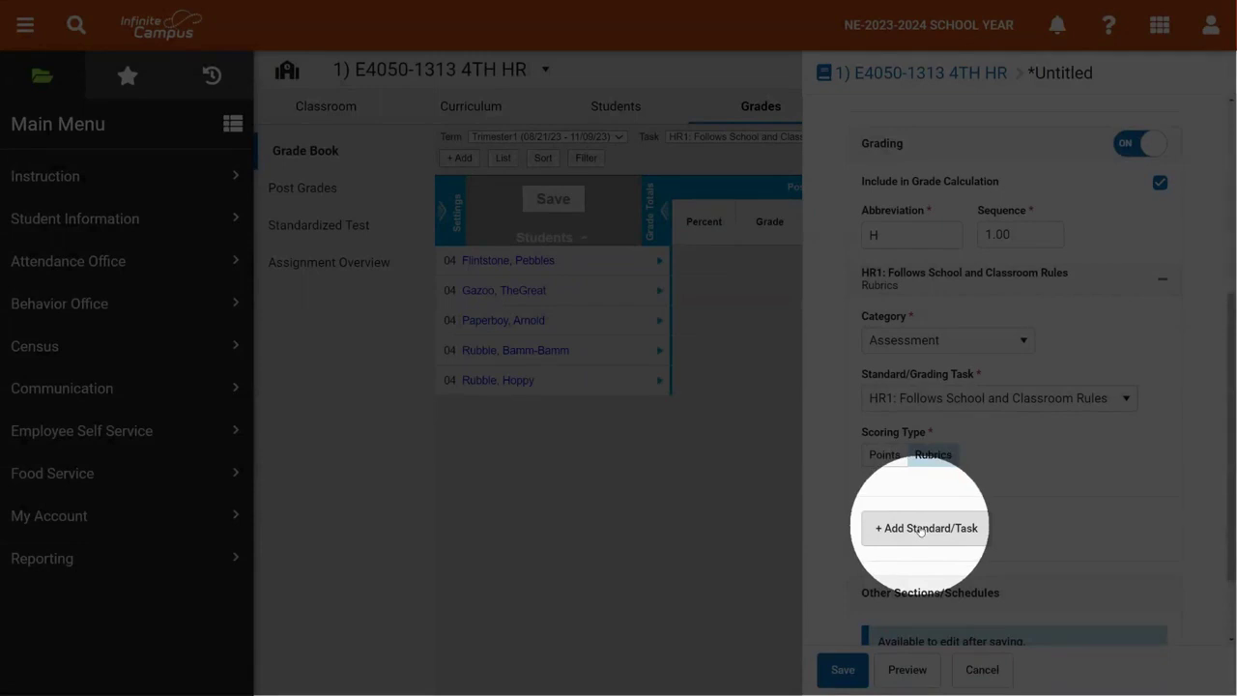
Step: Link HR2: Listens Attentively and HR3: Stays on Task to the Homeroom assignment
left_click(922, 529)
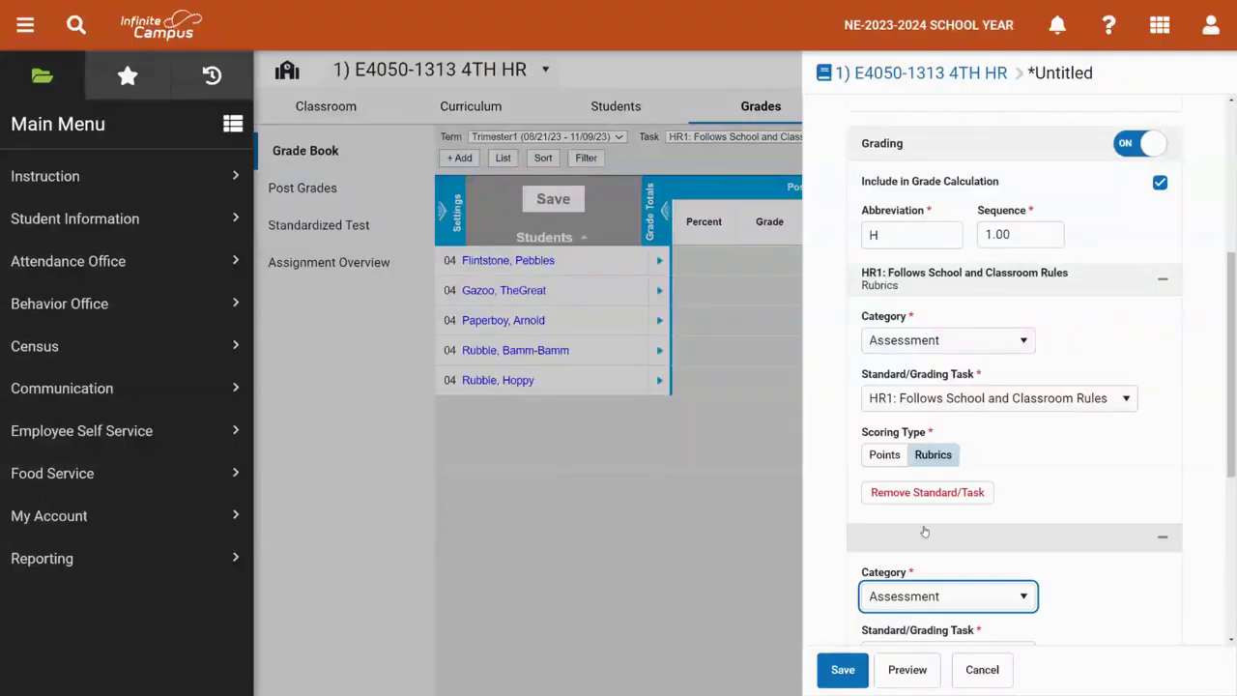
left_click(948, 473)
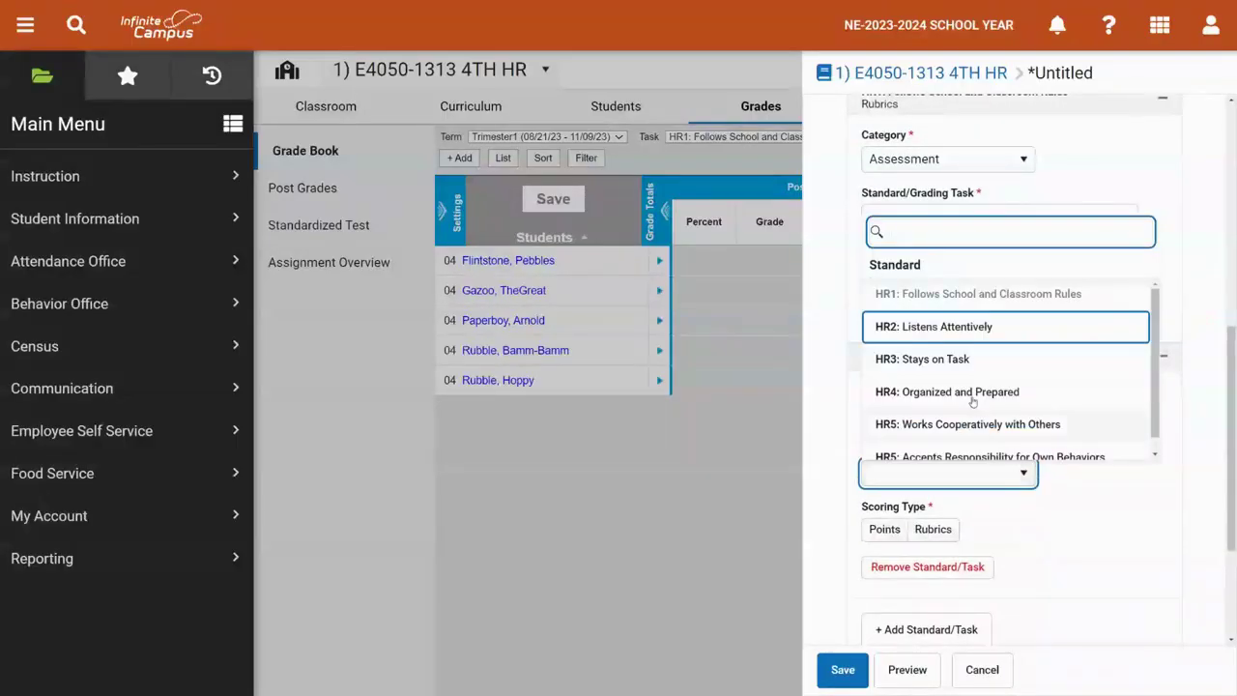
left_click(943, 327)
scroll(972, 469, "down", 3)
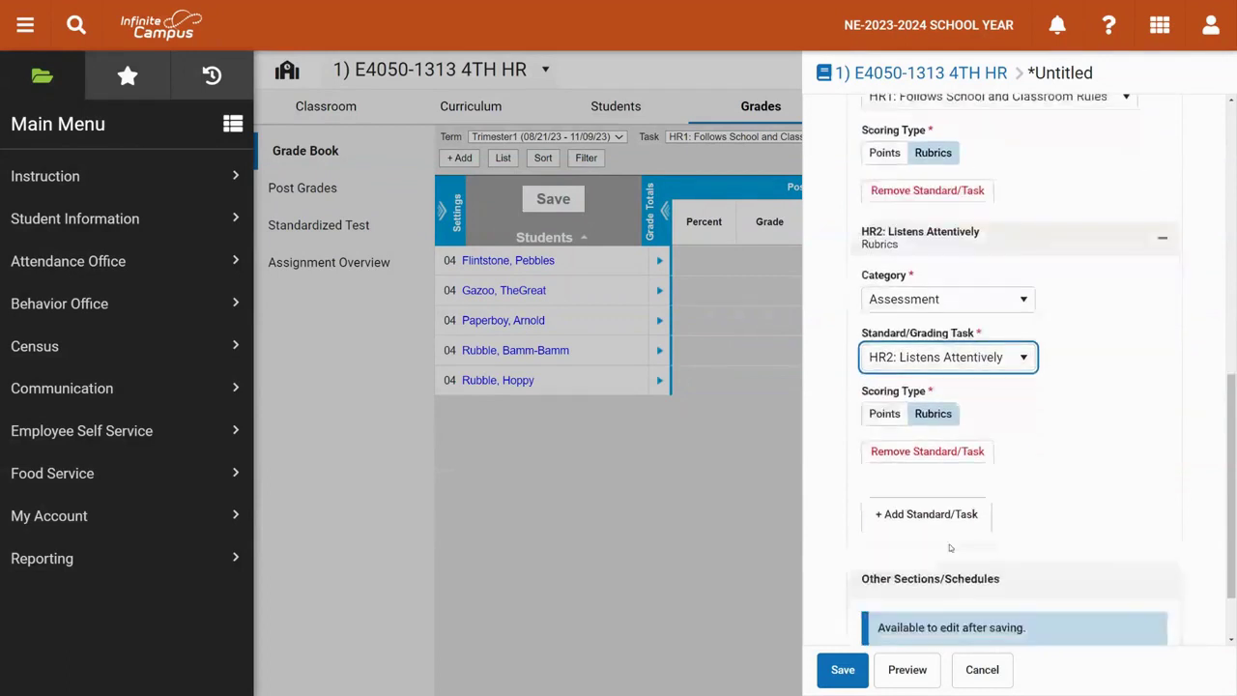
left_click(926, 513)
left_click(947, 612)
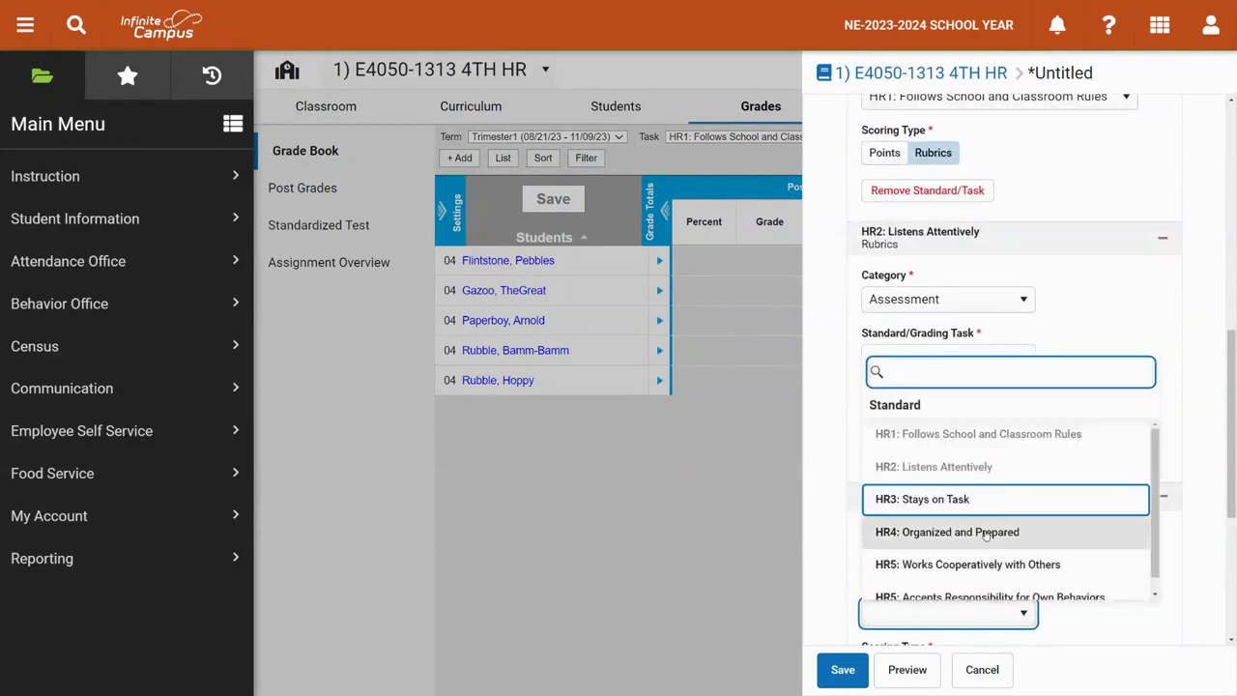
left_click(955, 503)
scroll(955, 507, "down", 3)
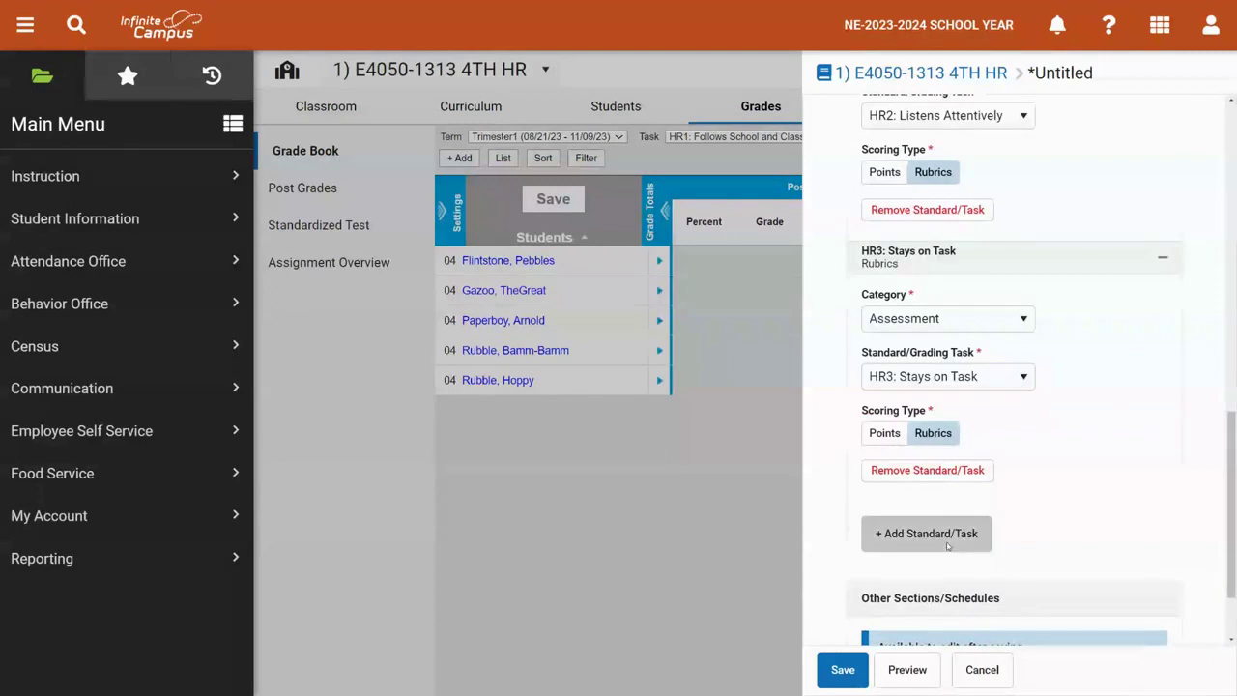
Step: Link HR4 and both HR5 standards, then save the Homeroom assignment
left_click(926, 533)
left_click(948, 450)
left_click(947, 368)
left_click(926, 608)
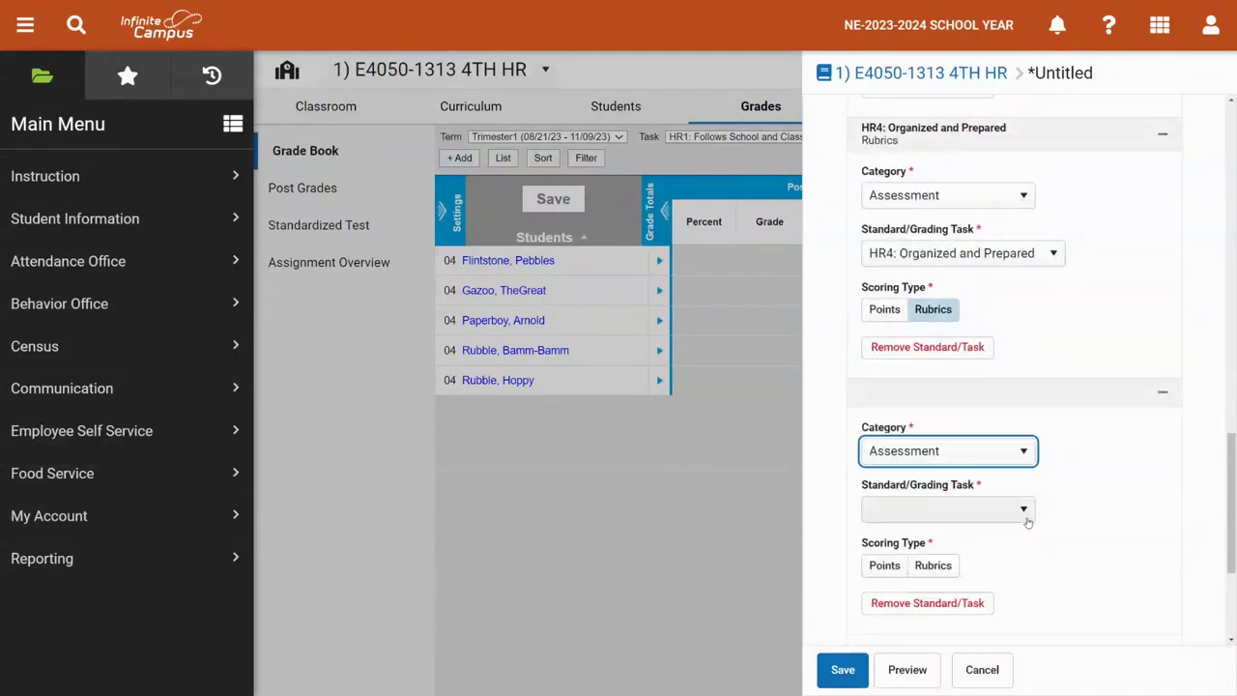
left_click(948, 508)
left_click(948, 461)
left_click(961, 555)
left_click(947, 642)
left_click(967, 651)
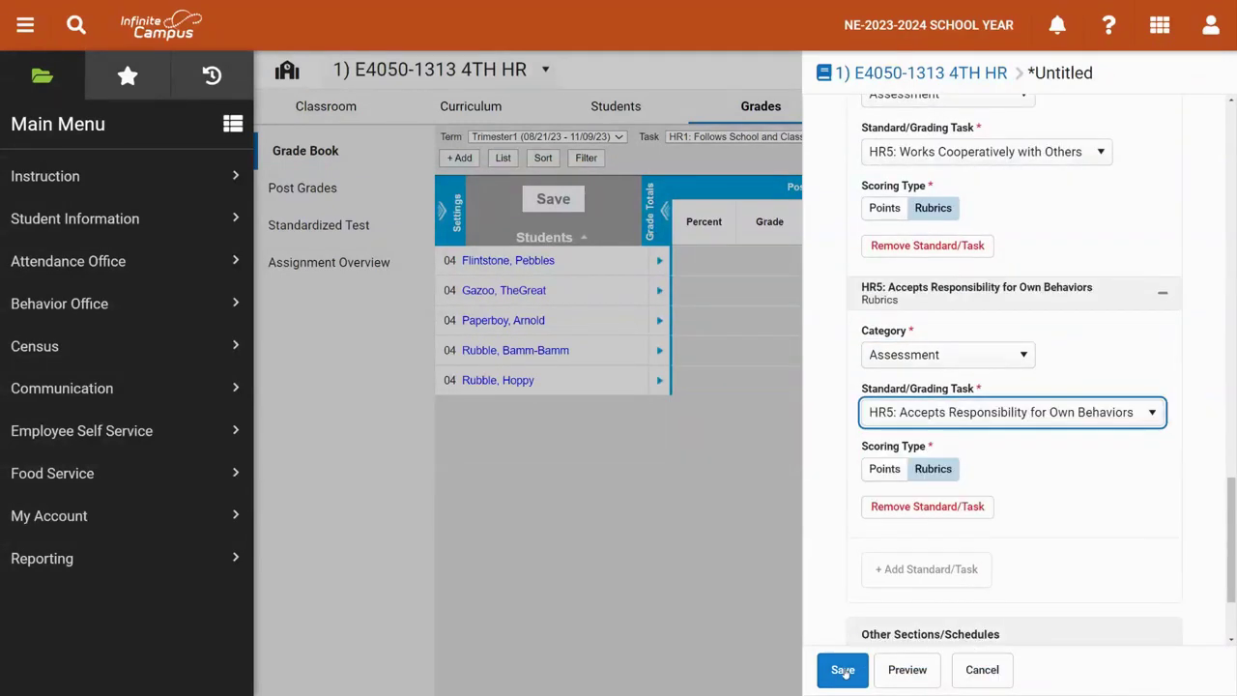
left_click(843, 671)
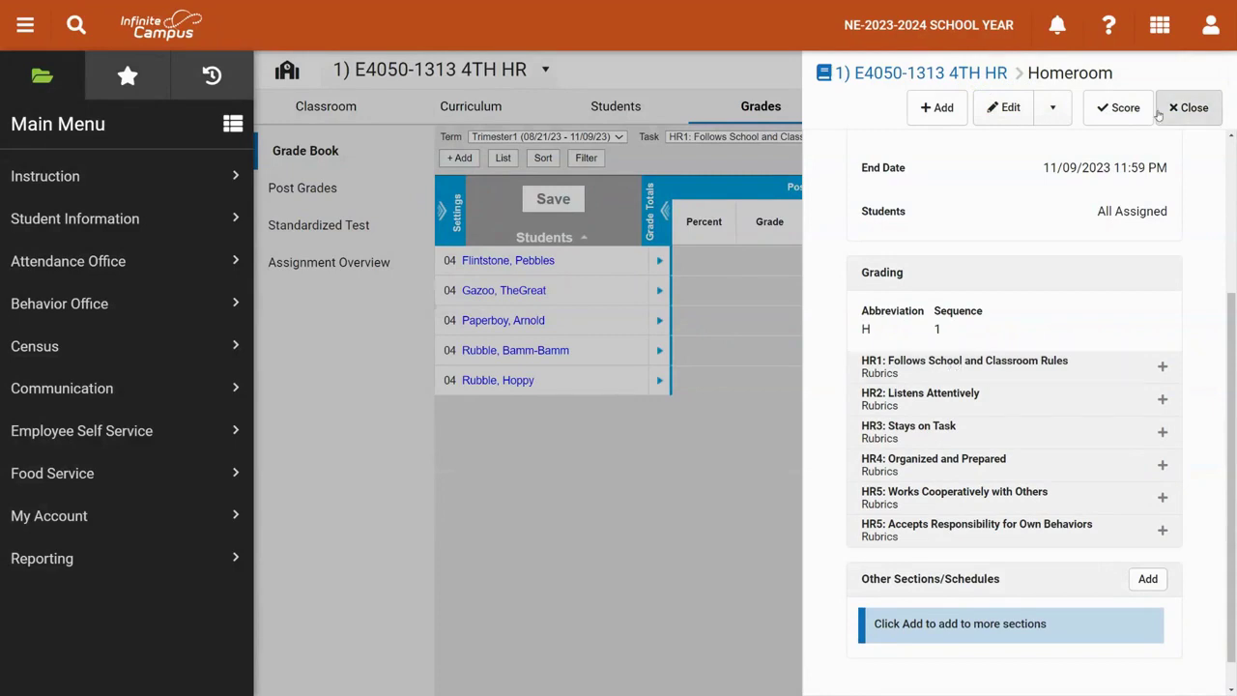
Step: In the scoring grid, give everyone 4 on HR1, then lower two students to 3 and 2
left_click(1126, 109)
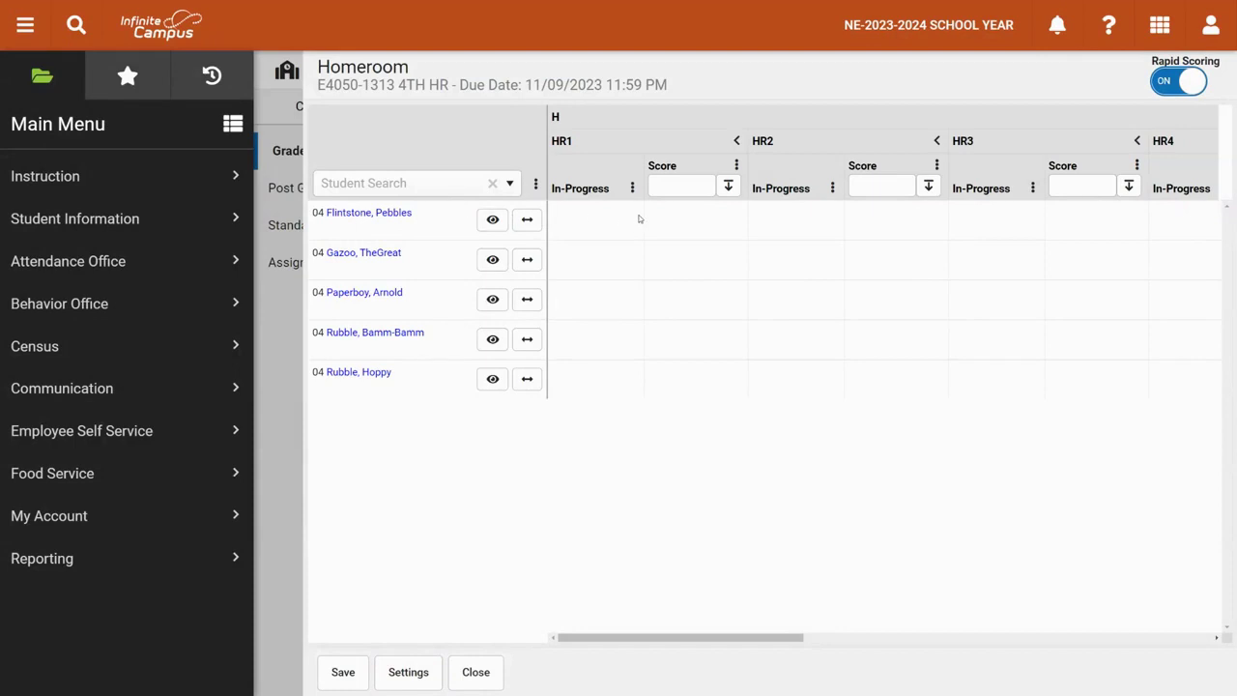
mouse_move(668, 641)
left_mouse_down()
mouse_move(1019, 652)
mouse_move(657, 635)
left_mouse_up()
left_click(671, 186)
type("4")
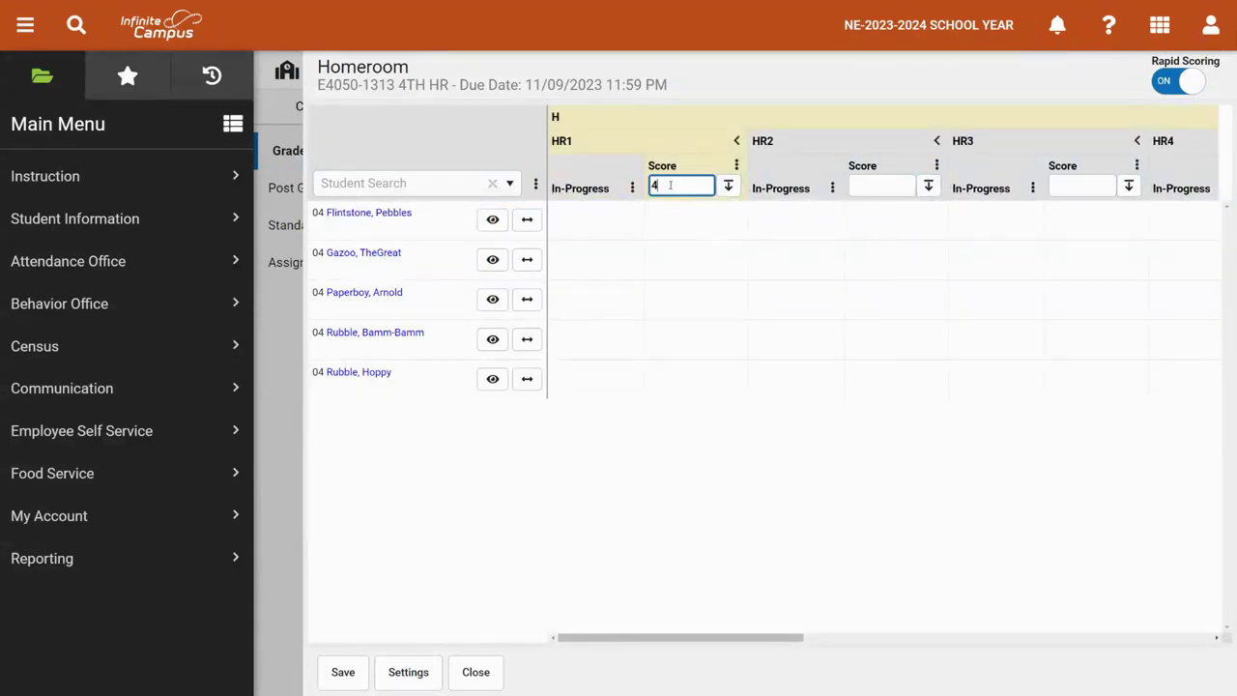
left_click(728, 186)
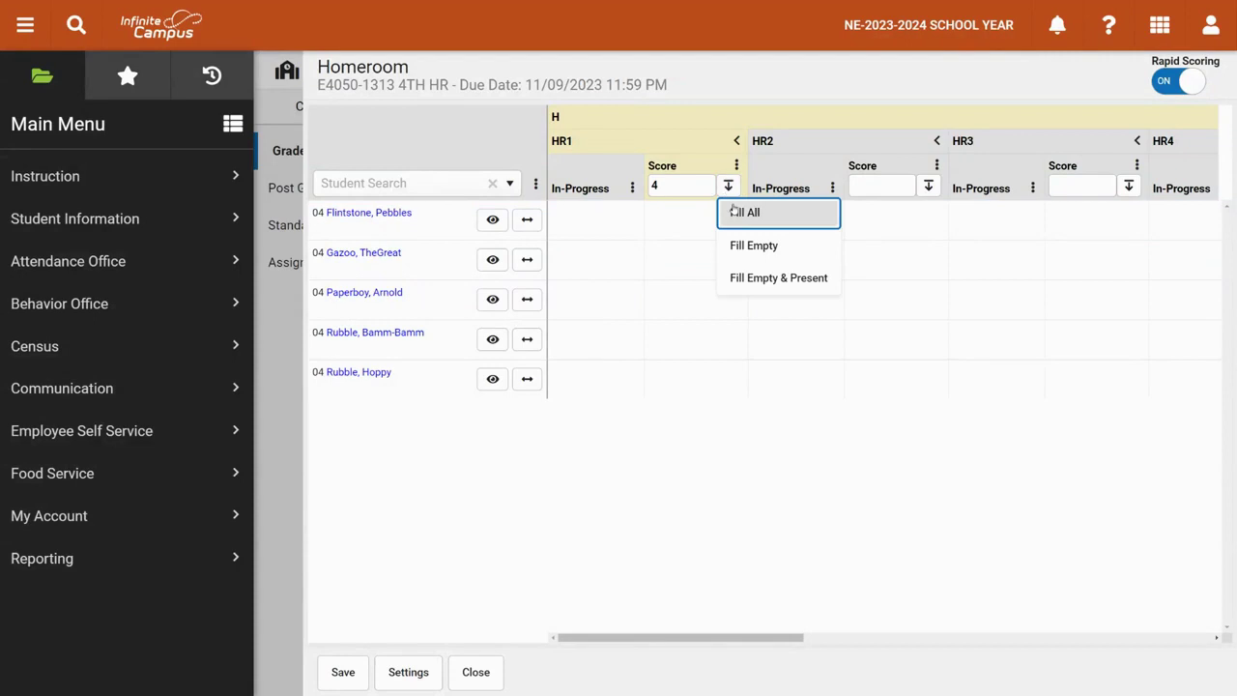
left_click(736, 213)
left_click(680, 263)
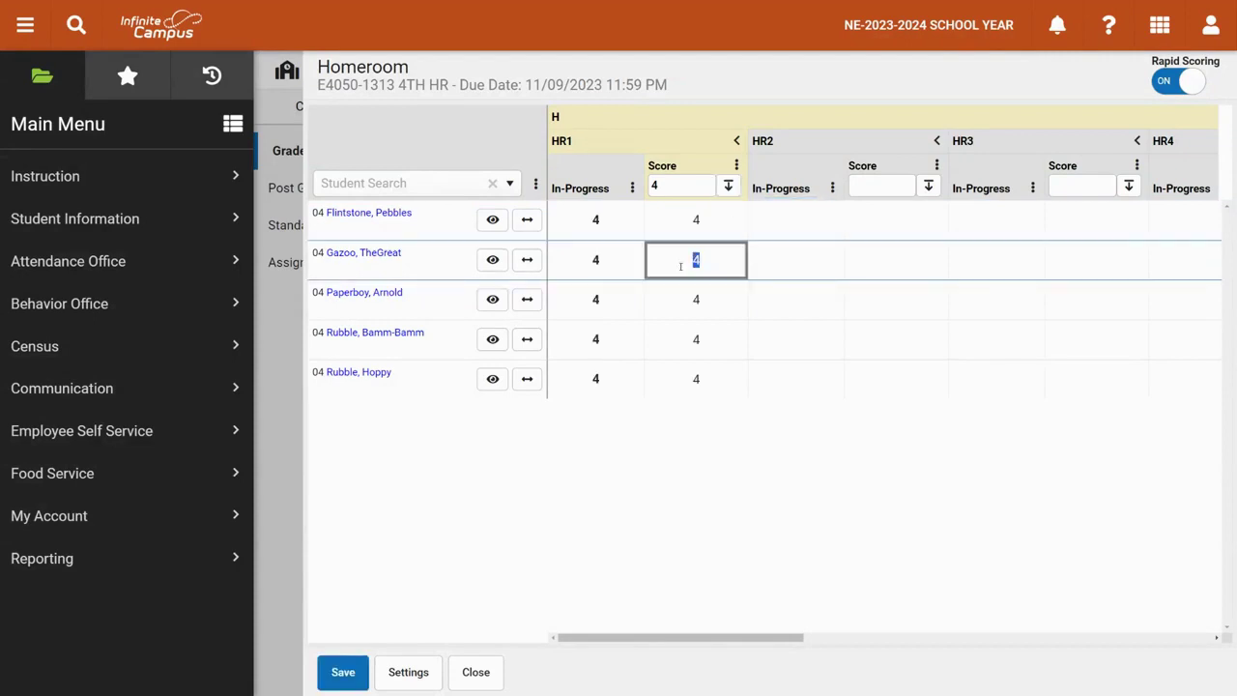
type("3")
left_click(676, 346)
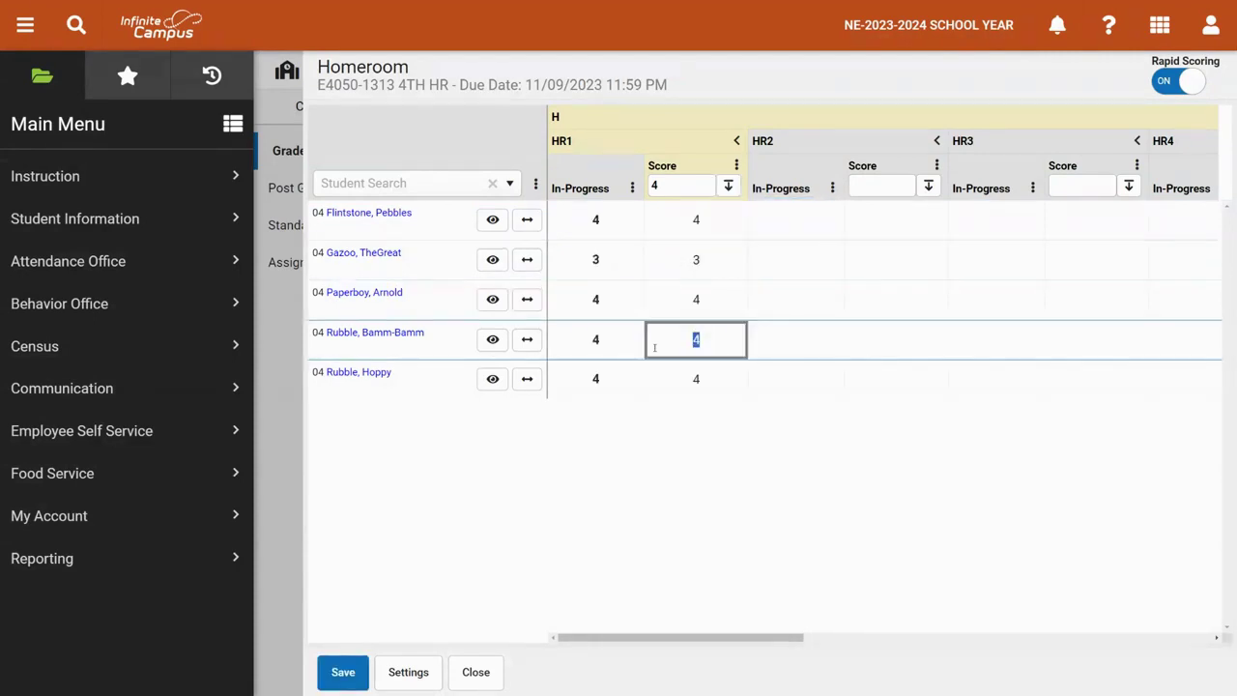
type("2")
Step: Fill HR2 and HR3 with 3s, raising one student's HR2 to 4 and lowering one student's HR3 to 2
left_click(928, 186)
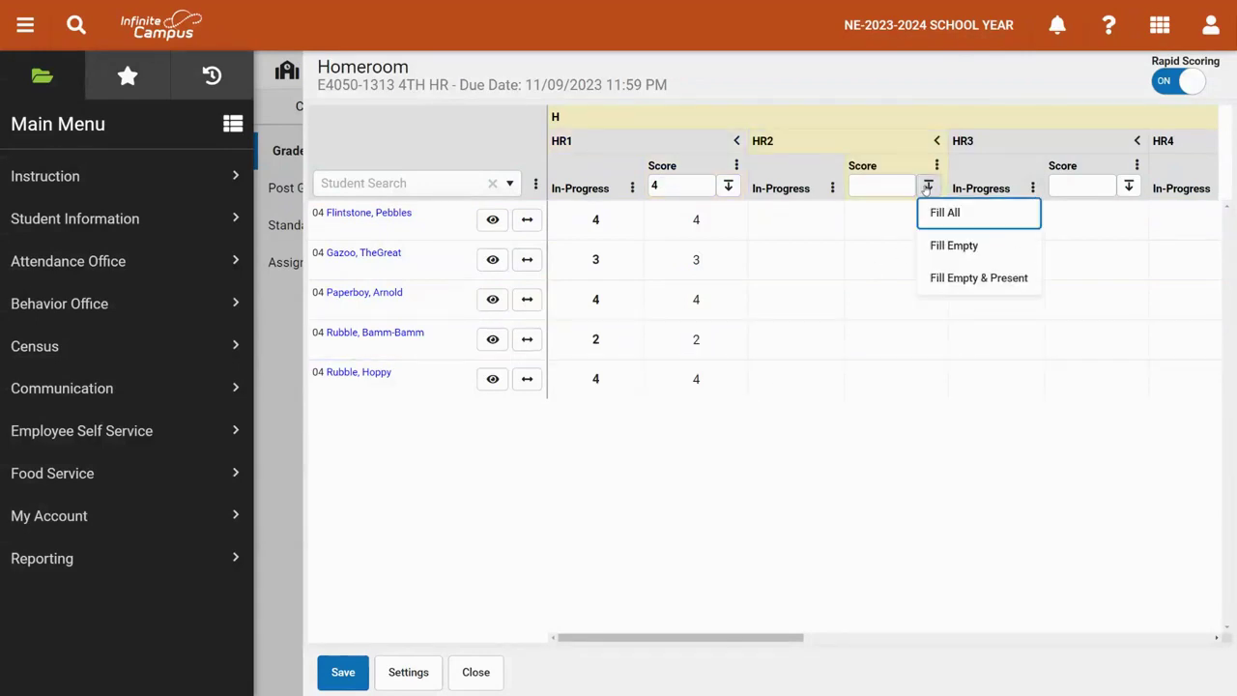
left_click(876, 188)
type("3")
left_click(928, 185)
left_click(981, 209)
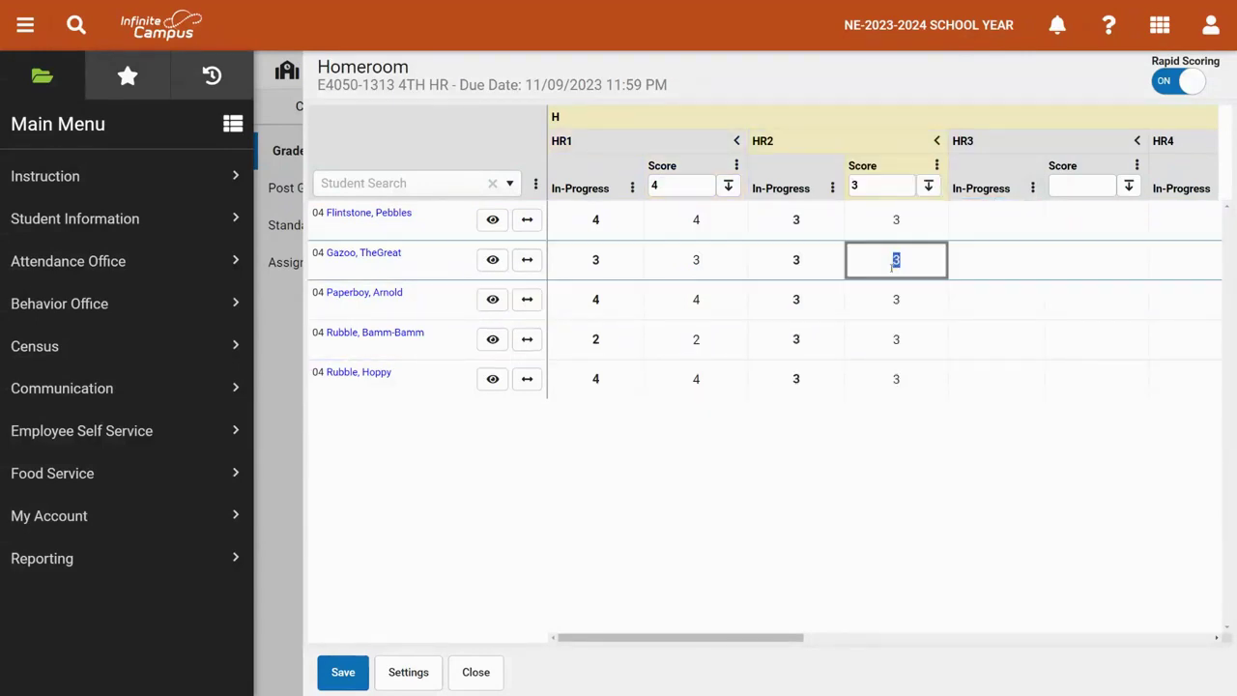
type("4")
left_click(1129, 186)
left_click(1132, 210)
left_click(1096, 339)
type("2")
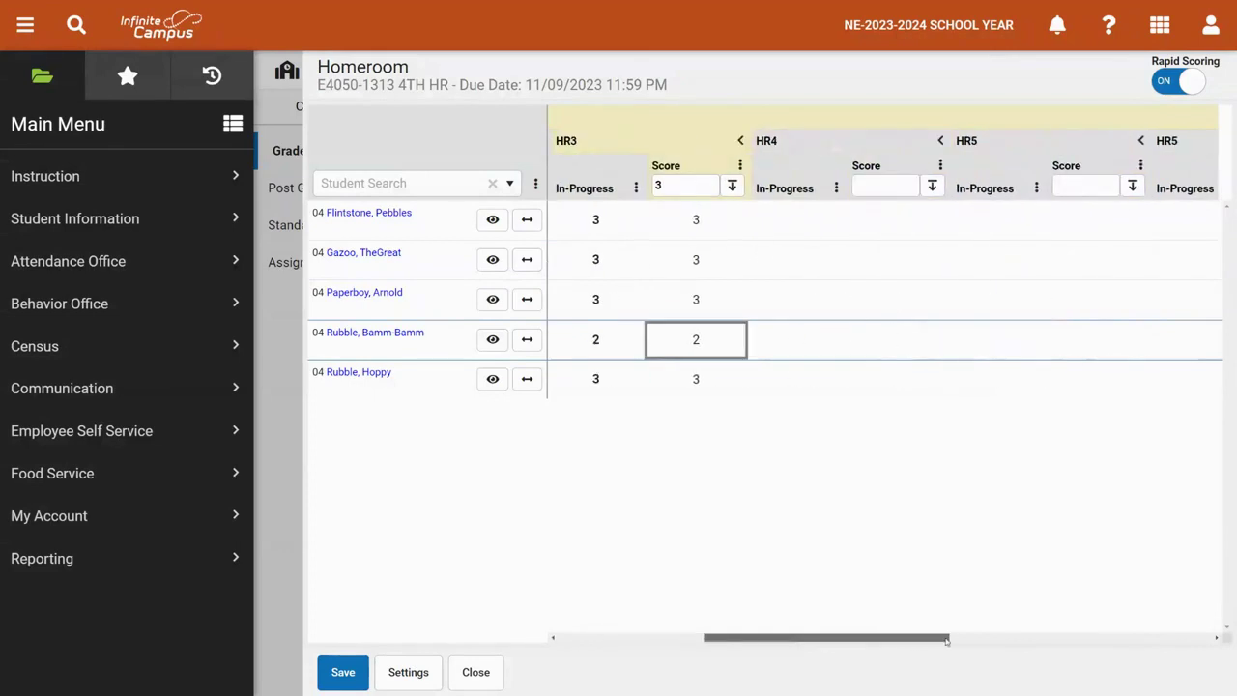
Step: Fill the HR4 and HR5 columns with 3 for every student
left_click(768, 186)
type("3")
left_click(816, 186)
left_click(822, 210)
left_click(970, 186)
type("3")
left_click(1016, 186)
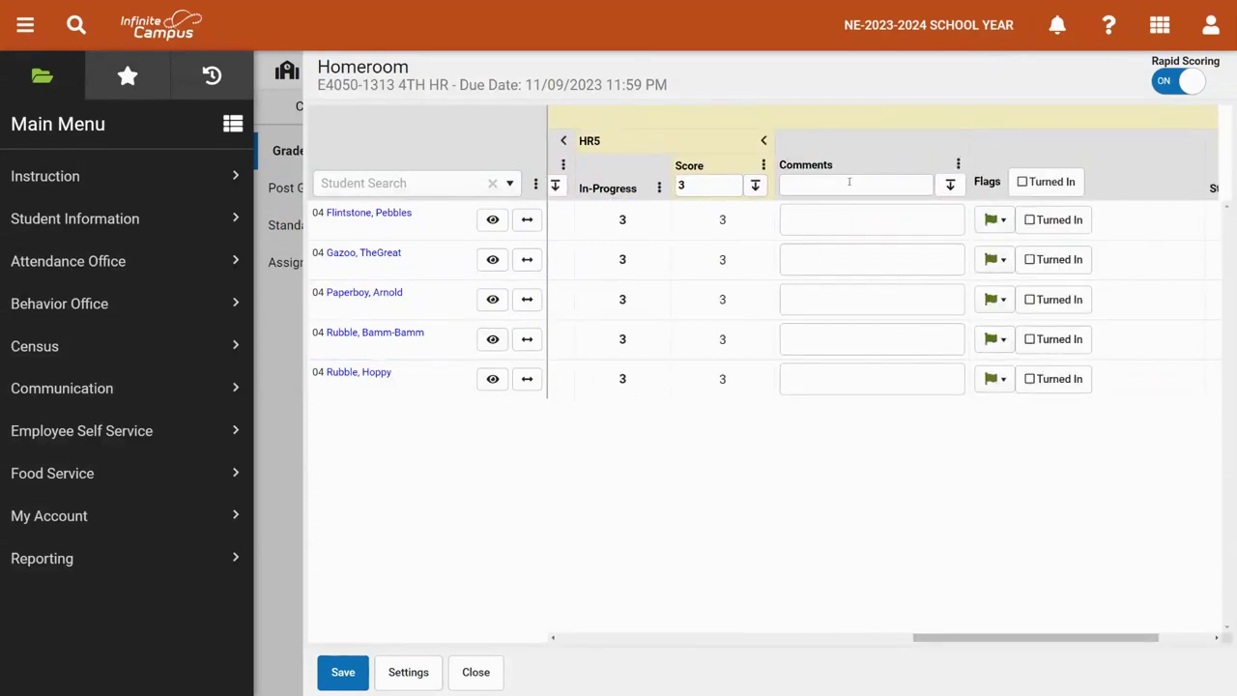
Step: Step through the student comment fields and save all Homeroom rubric scores
left_click(849, 182)
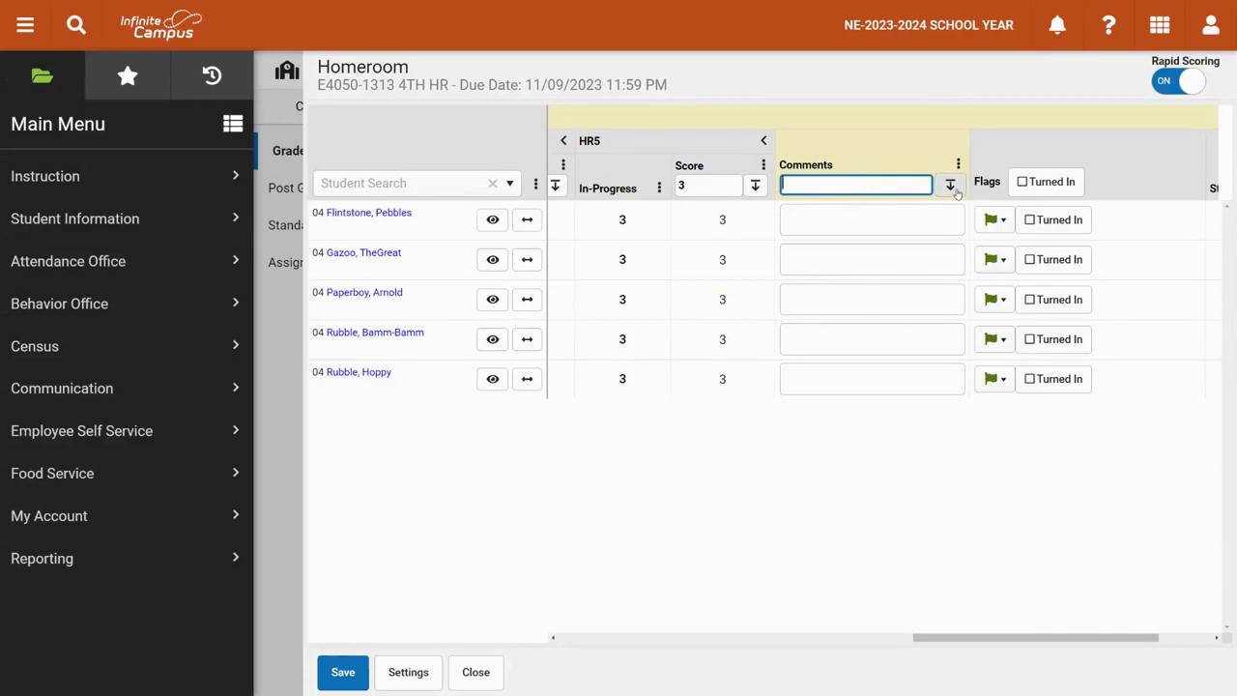
left_click(824, 221)
left_click(821, 299)
left_click(818, 375)
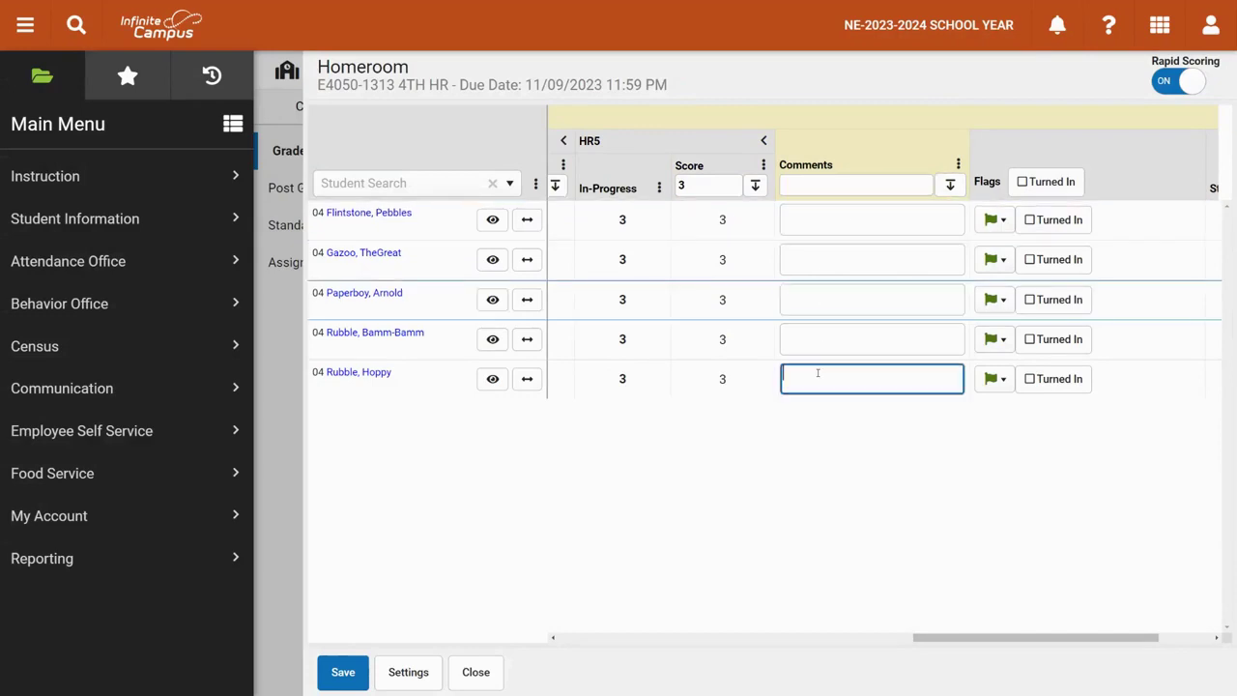
left_click(343, 674)
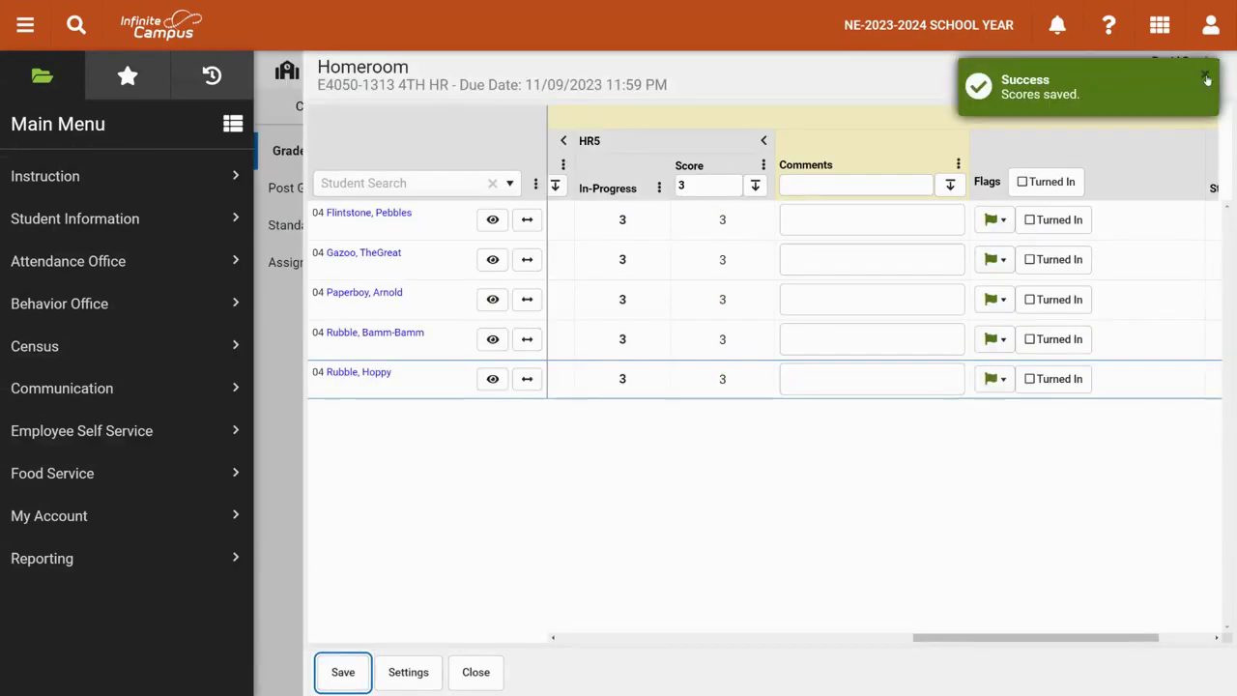
Step: Close the scoring grid and assignment panel, then view the HR2 and HR4 grade book scores
left_click(478, 673)
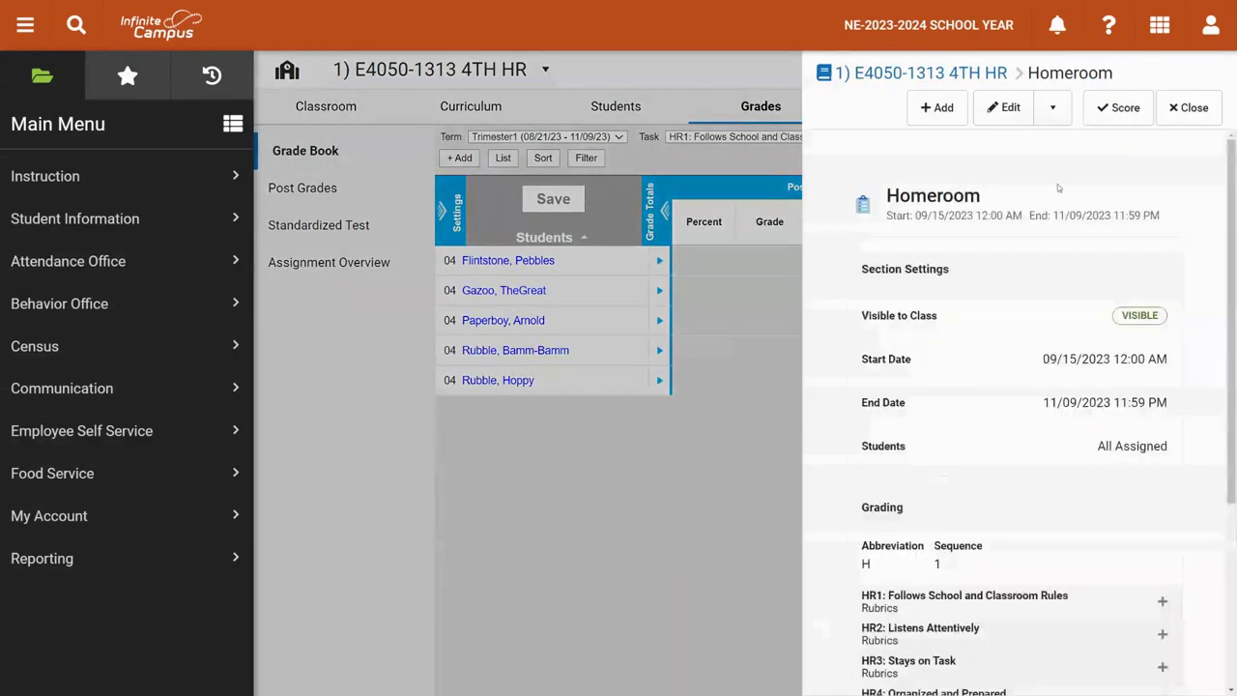
left_click(1189, 107)
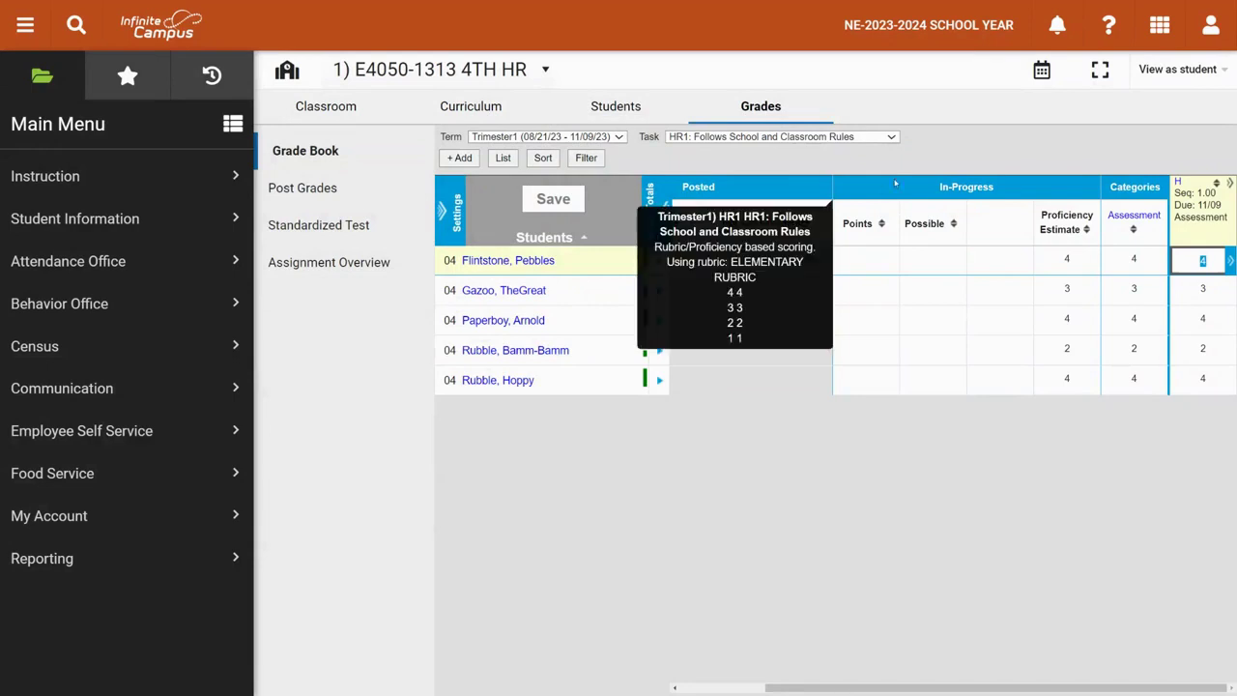
left_click(891, 137)
left_click(869, 173)
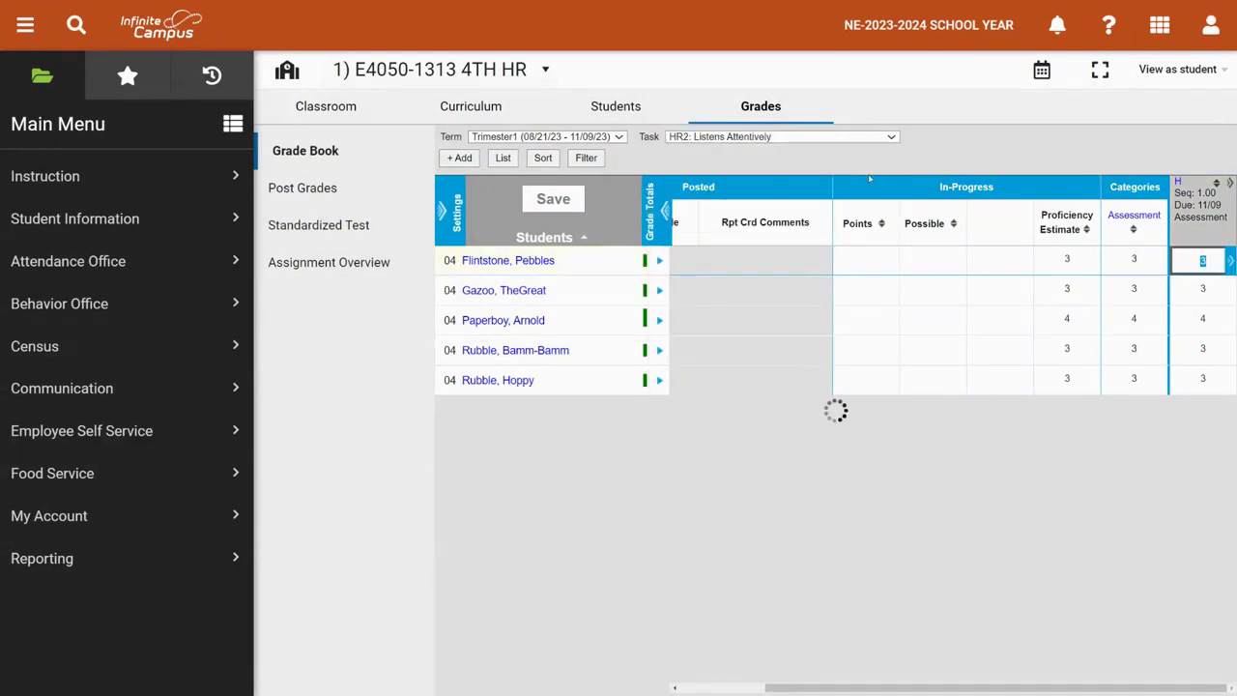
left_click(891, 136)
left_click(860, 197)
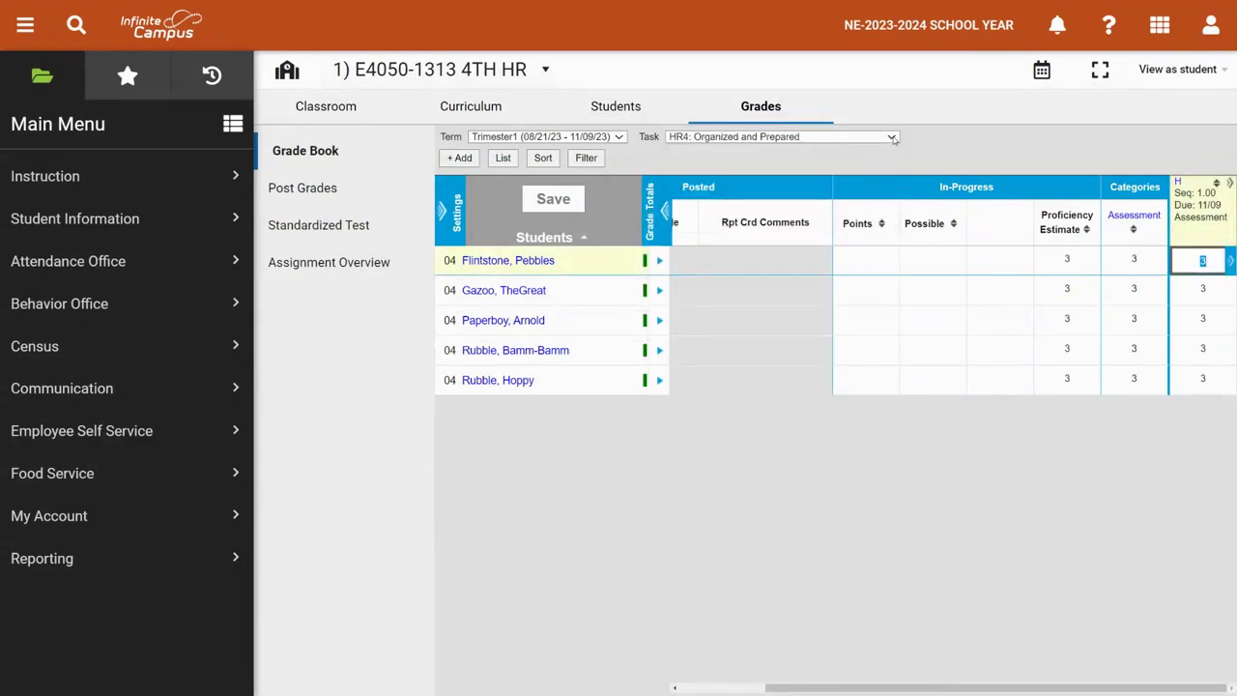
left_click(1224, 270)
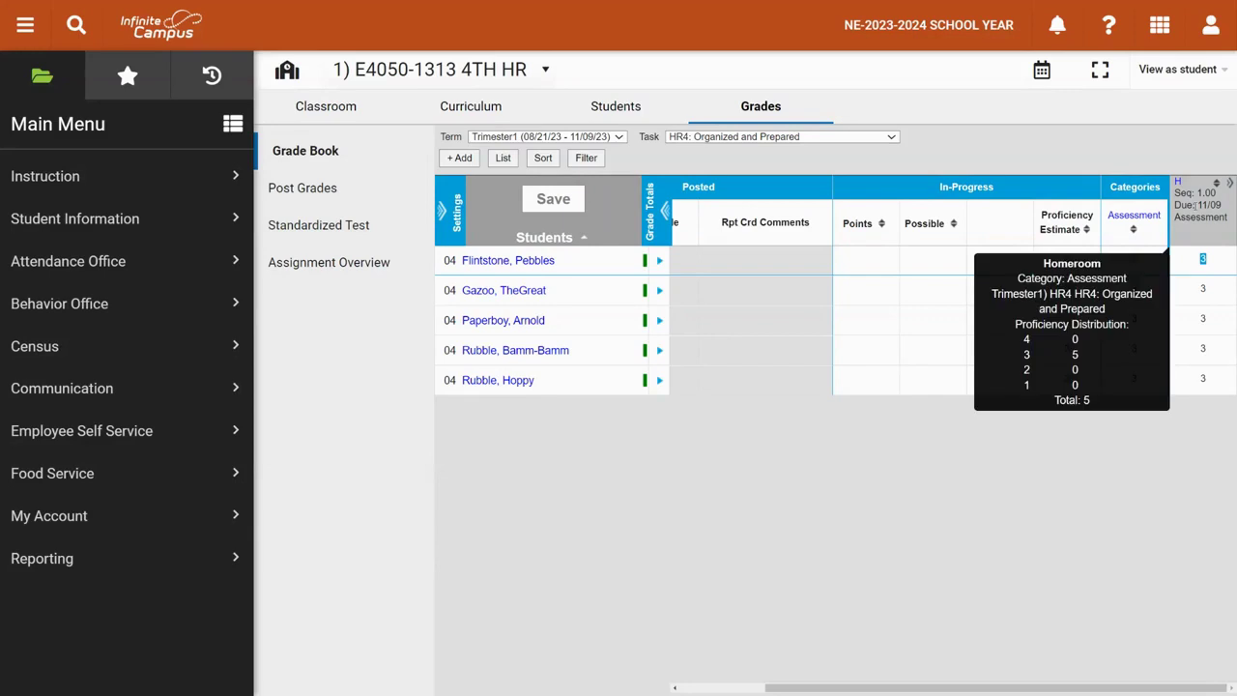
mouse_move(1179, 182)
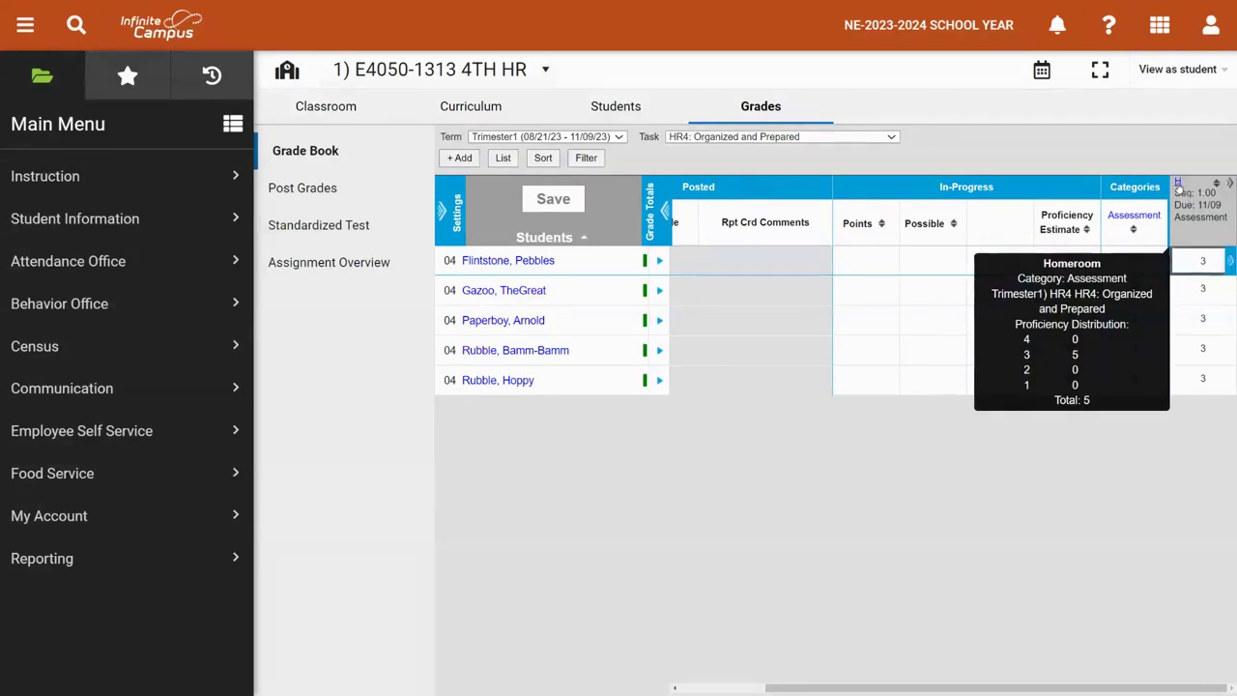
left_click(1177, 183)
left_click(1106, 108)
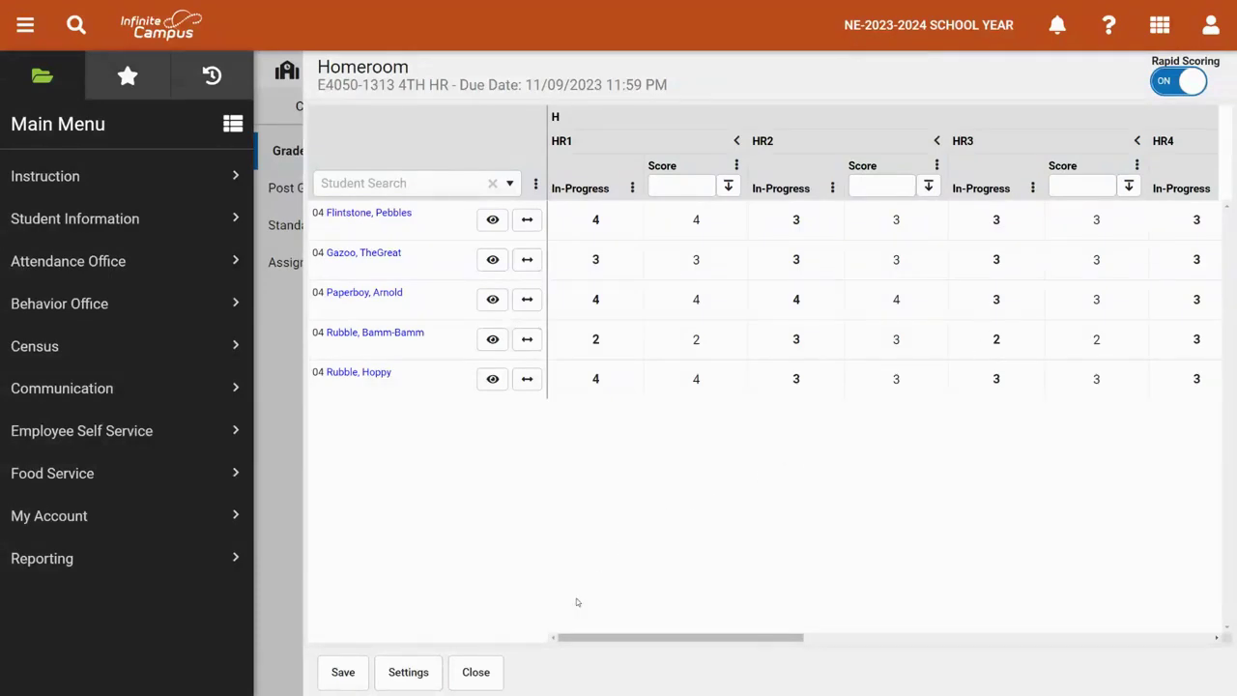
left_click(487, 672)
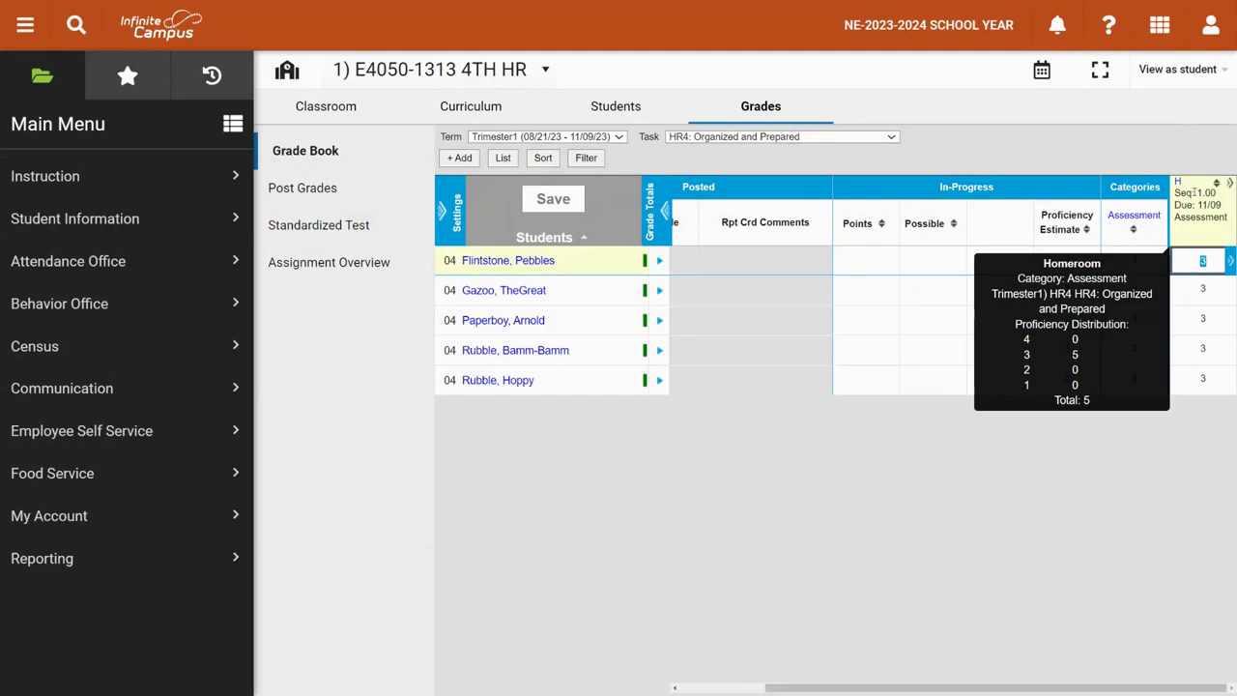